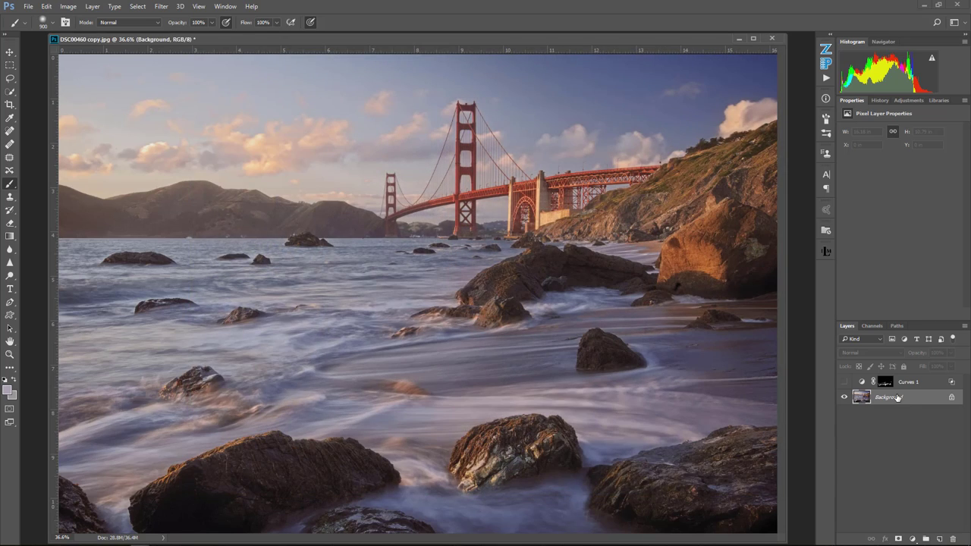
Compare the photo with and without Curves 1, then view its layer mask on the canvas
{"action": "left_click", "coordinate": [844, 383]}
{"action": "left_click", "coordinate": [844, 383]}
{"action": "left_click", "coordinate": [844, 383]}
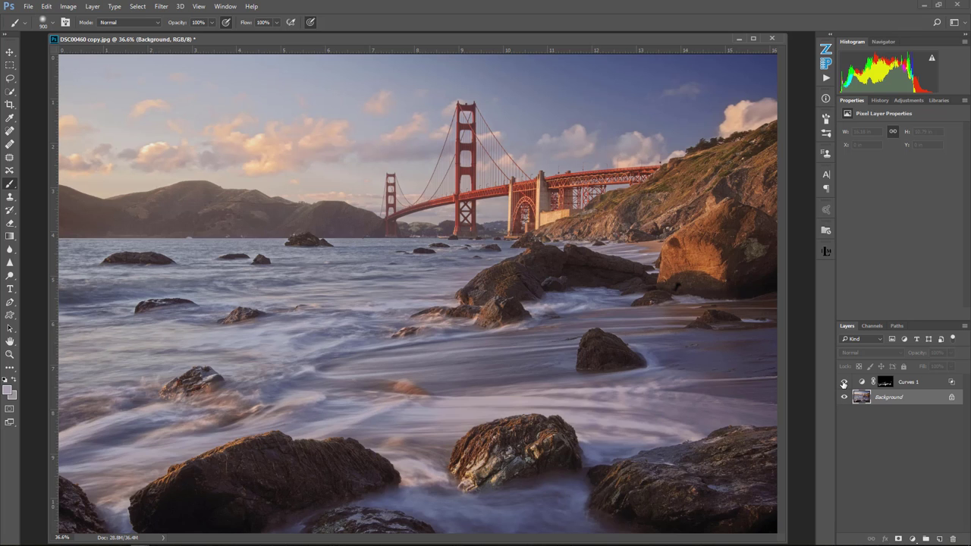
{"action": "left_click", "coordinate": [844, 384]}
{"action": "left_click", "coordinate": [878, 383], "text": "alt"}
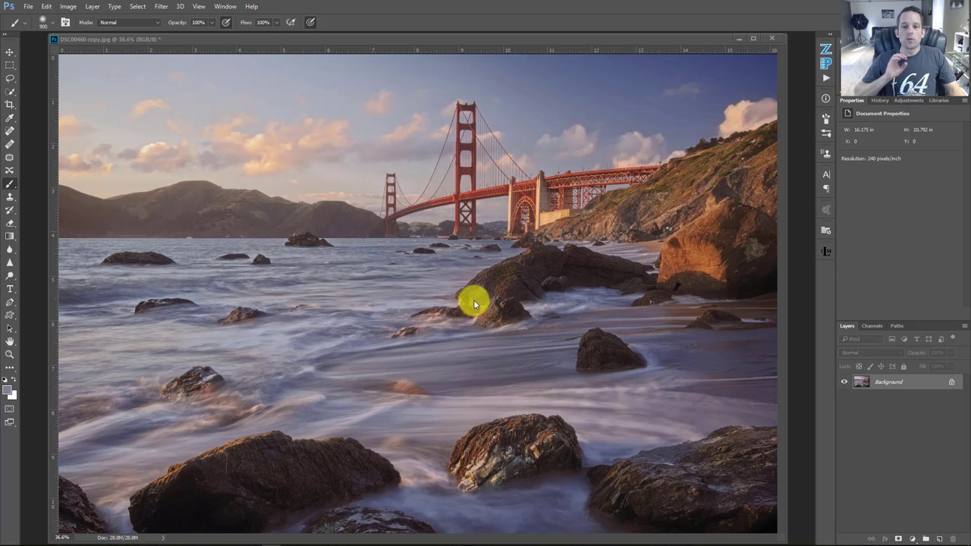
{"action": "double_click", "coordinate": [901, 387]}
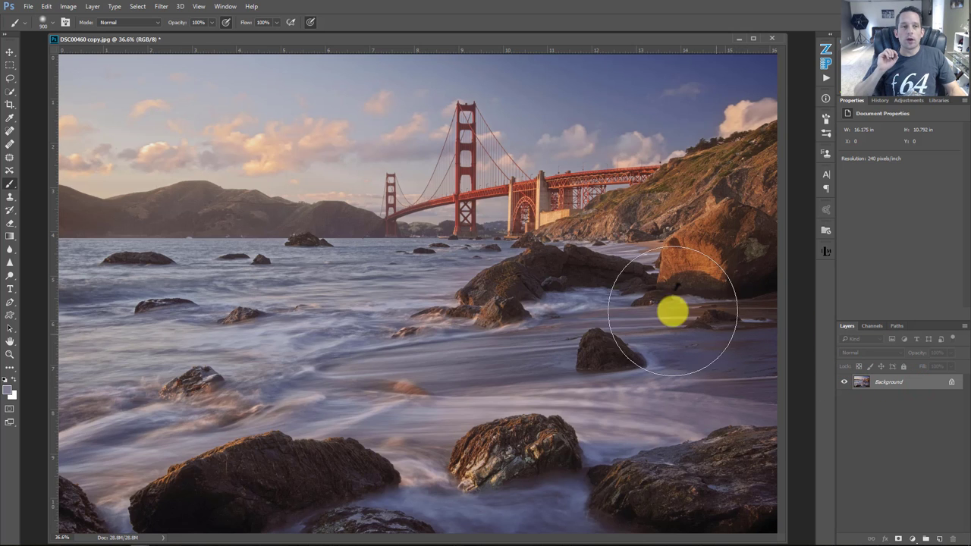
Open the Select > Color Range dialog
{"action": "left_click", "coordinate": [136, 6]}
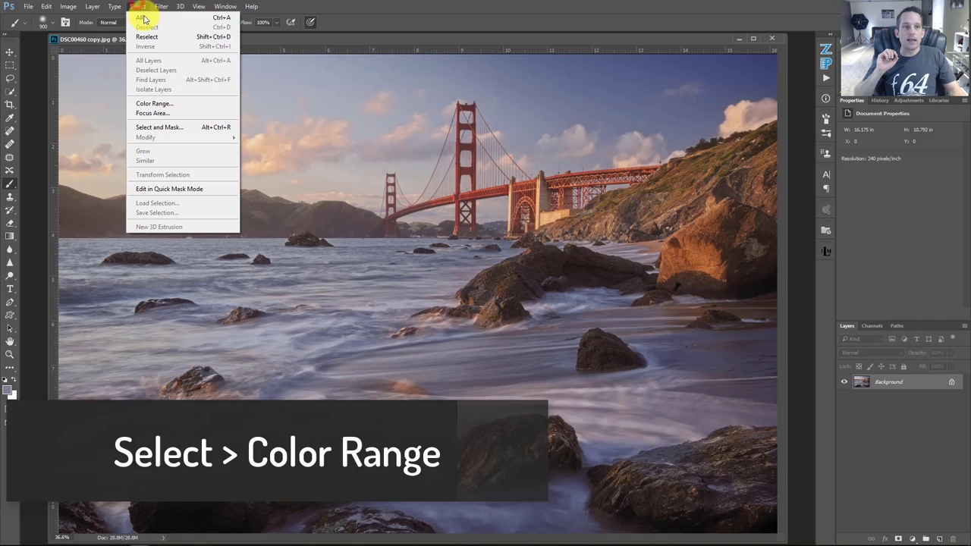
{"action": "left_click", "coordinate": [152, 104]}
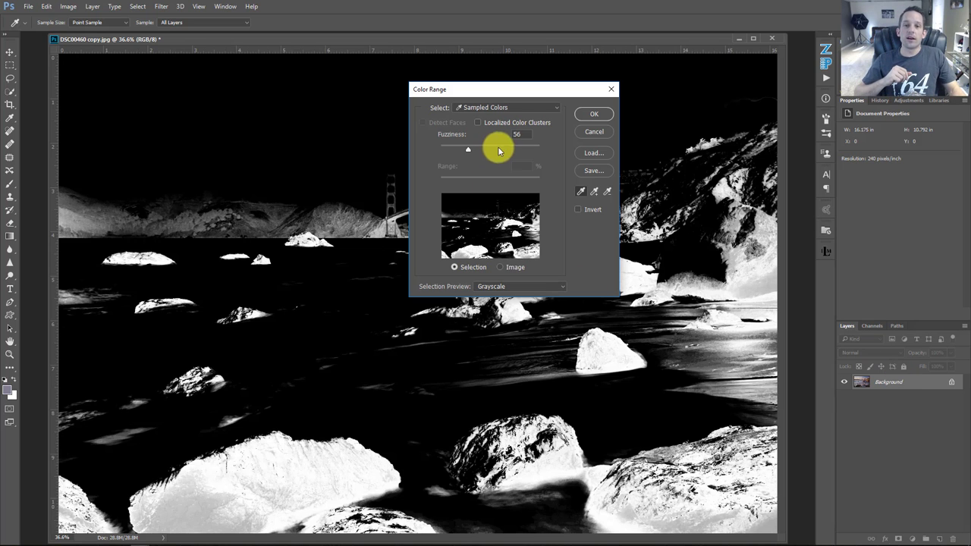
Try the Reds, Greens and Highlights presets, then return to Sampled Colors
{"action": "left_click", "coordinate": [501, 109]}
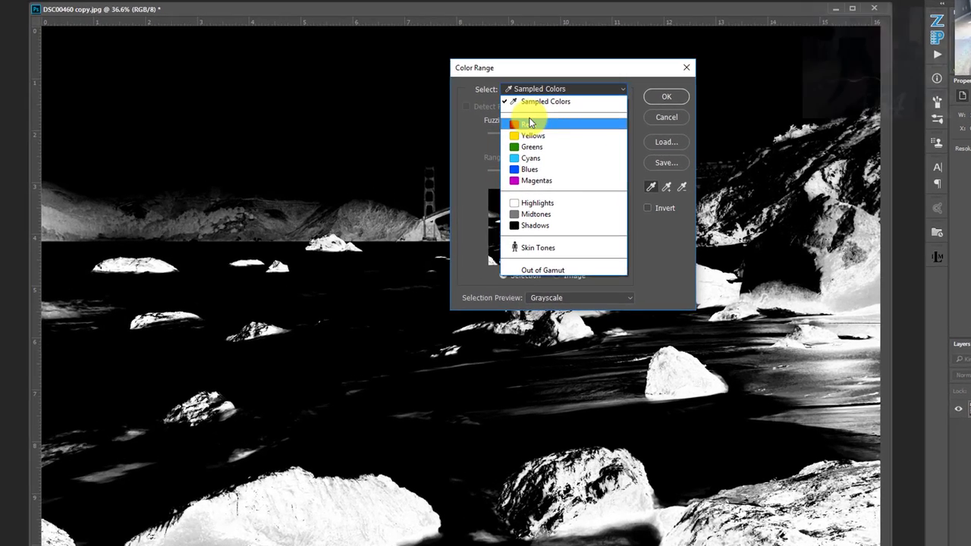
{"action": "left_click", "coordinate": [470, 138]}
{"action": "left_click", "coordinate": [554, 77]}
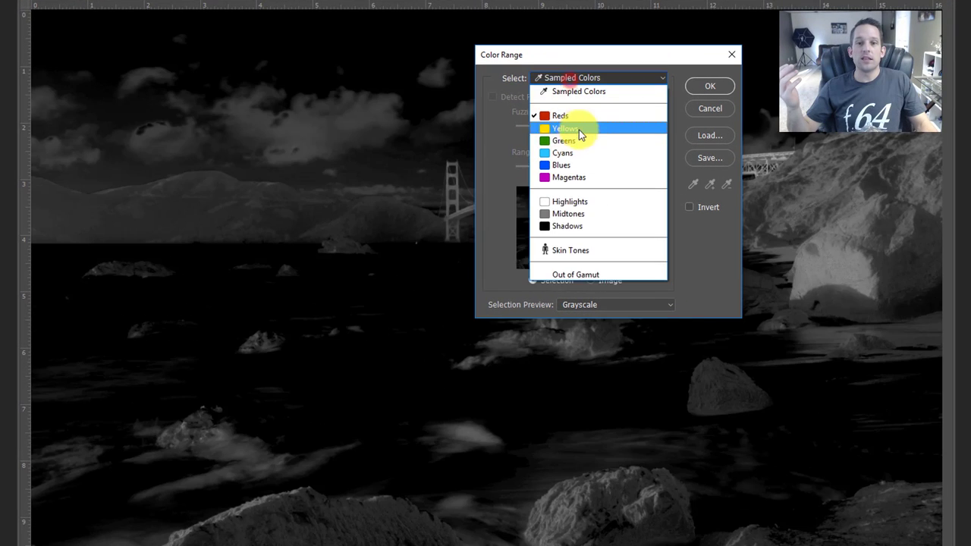
{"action": "left_click", "coordinate": [575, 135]}
{"action": "left_click", "coordinate": [577, 84]}
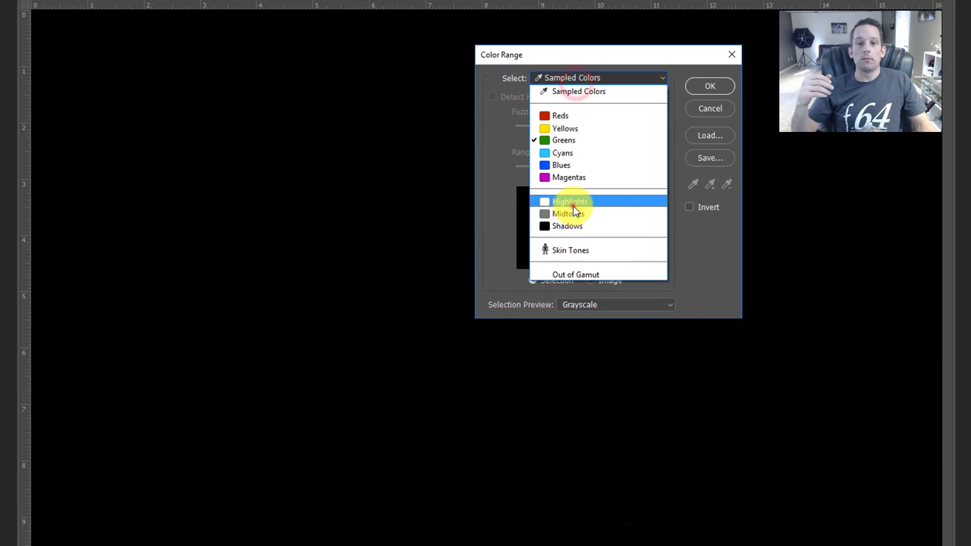
{"action": "left_click", "coordinate": [569, 201]}
{"action": "left_click", "coordinate": [579, 79]}
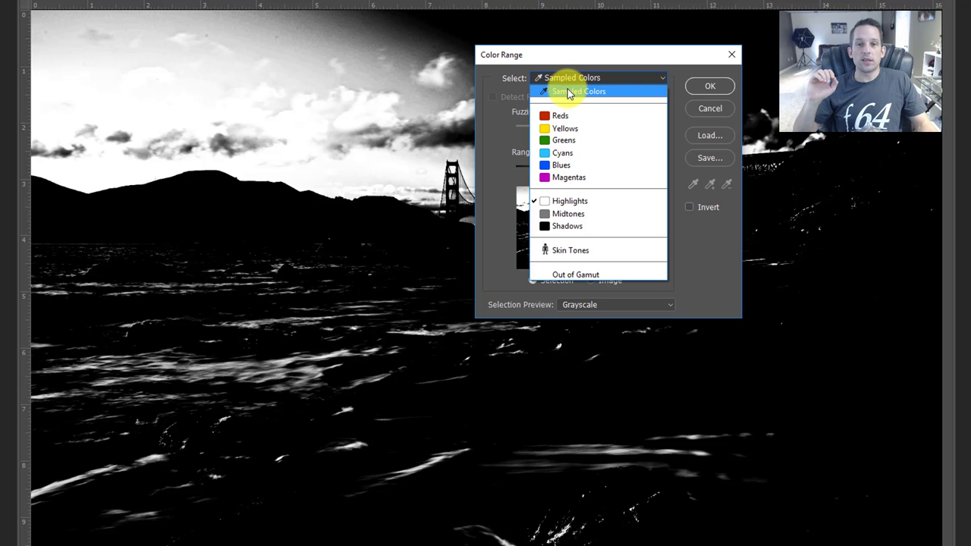
{"action": "left_click", "coordinate": [567, 91]}
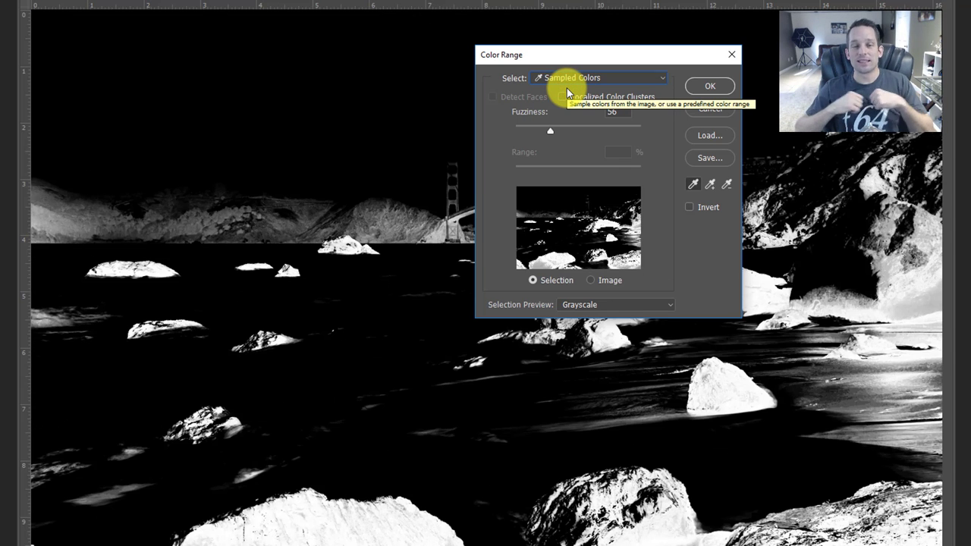
Eyedropper-sample the sky, hills, water and finally the white water streaks
{"action": "left_click", "coordinate": [340, 119]}
{"action": "left_click", "coordinate": [340, 223]}
{"action": "left_click", "coordinate": [262, 349]}
{"action": "left_click", "coordinate": [445, 473]}
{"action": "left_click", "coordinate": [625, 481]}
{"action": "left_click", "coordinate": [639, 440]}
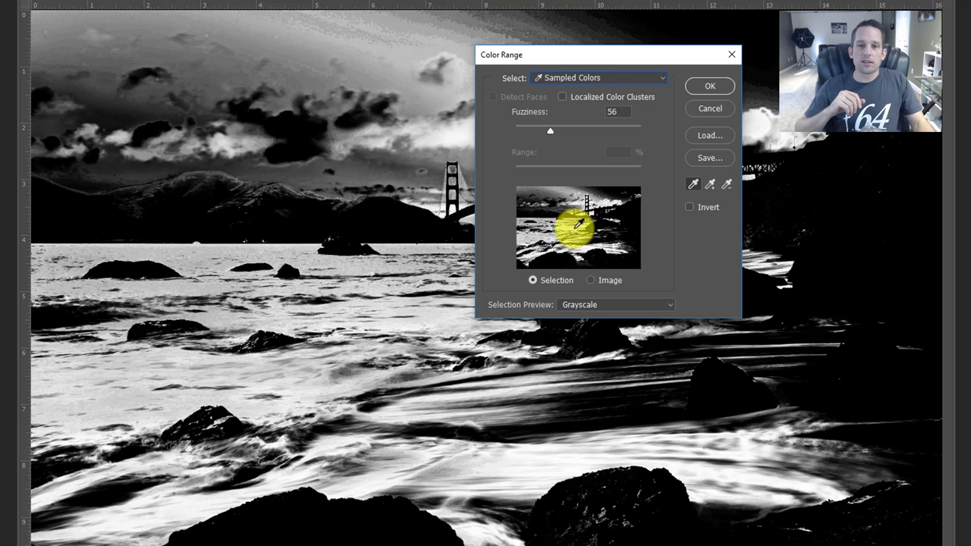
Keep Sampled Colors, lower Fuzziness to 41, and keep the Grayscale selection preview
{"action": "left_click", "coordinate": [580, 79]}
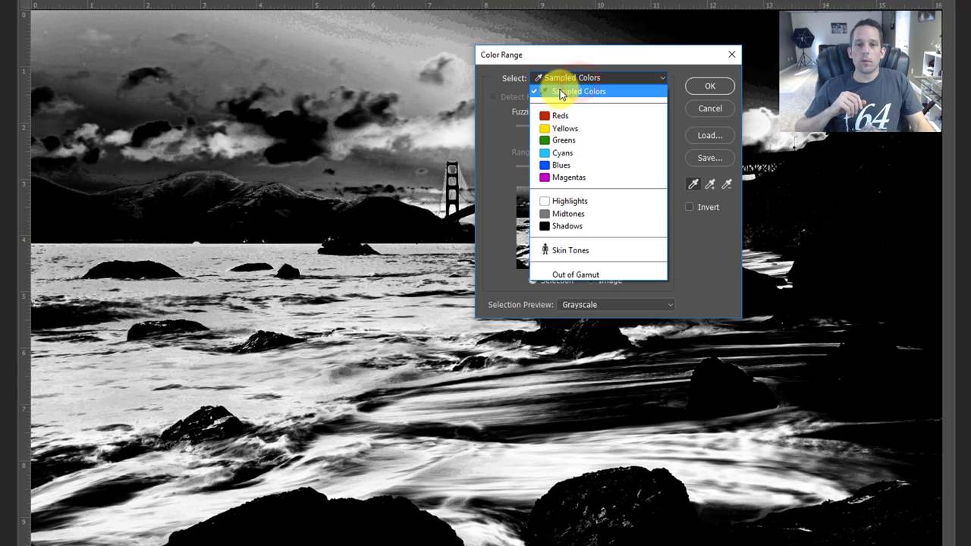
{"action": "left_click", "coordinate": [559, 84]}
{"action": "mouse_move", "coordinate": [551, 130]}
{"action": "left_mouse_down"}
{"action": "mouse_move", "coordinate": [630, 125]}
{"action": "mouse_move", "coordinate": [541, 129]}
{"action": "left_mouse_up"}
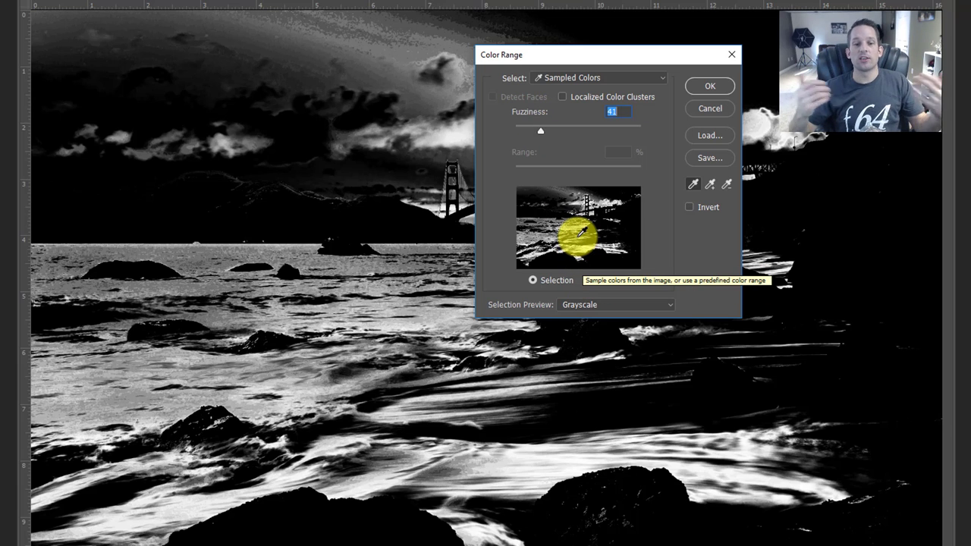
{"action": "left_click", "coordinate": [644, 305]}
{"action": "left_click", "coordinate": [575, 334]}
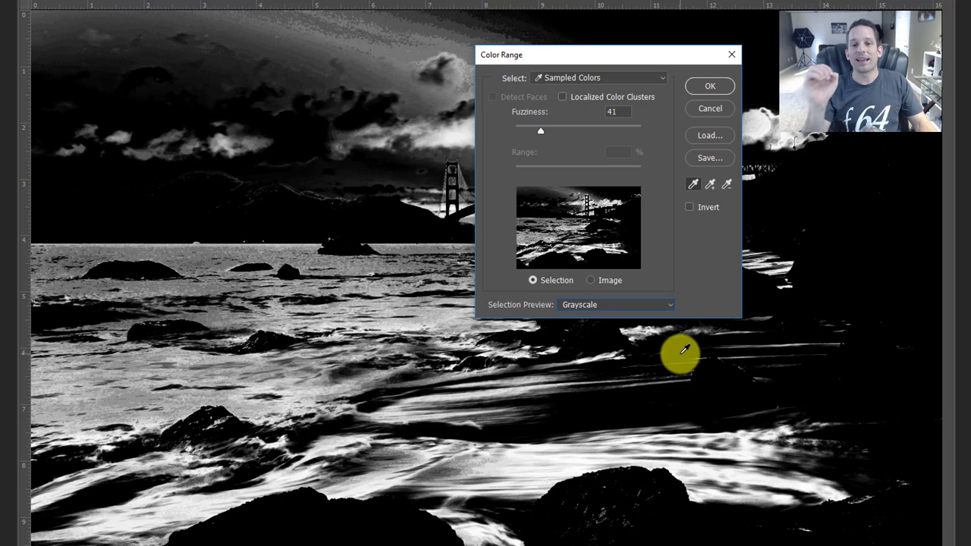
{"action": "left_click", "coordinate": [635, 301]}
{"action": "left_click", "coordinate": [594, 343]}
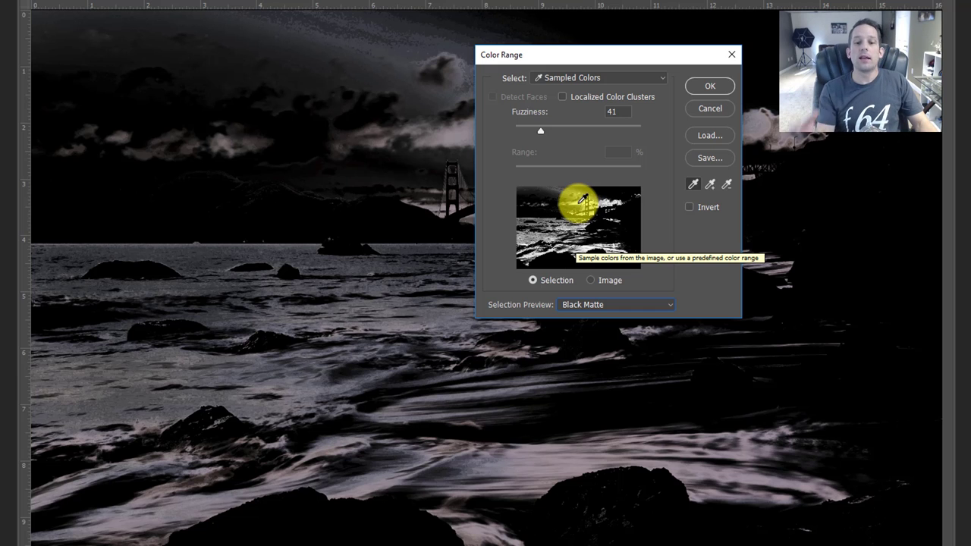
{"action": "left_click", "coordinate": [578, 308]}
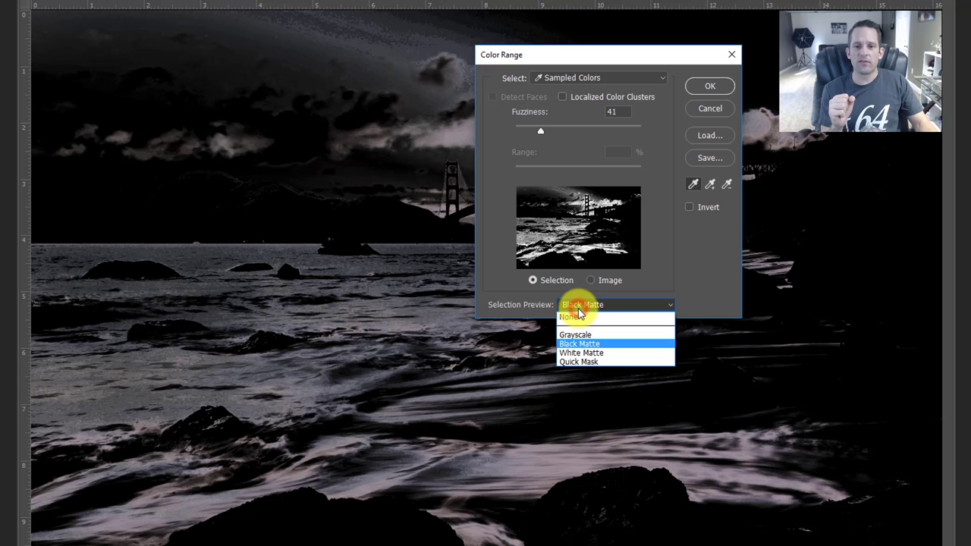
{"action": "left_click", "coordinate": [582, 353]}
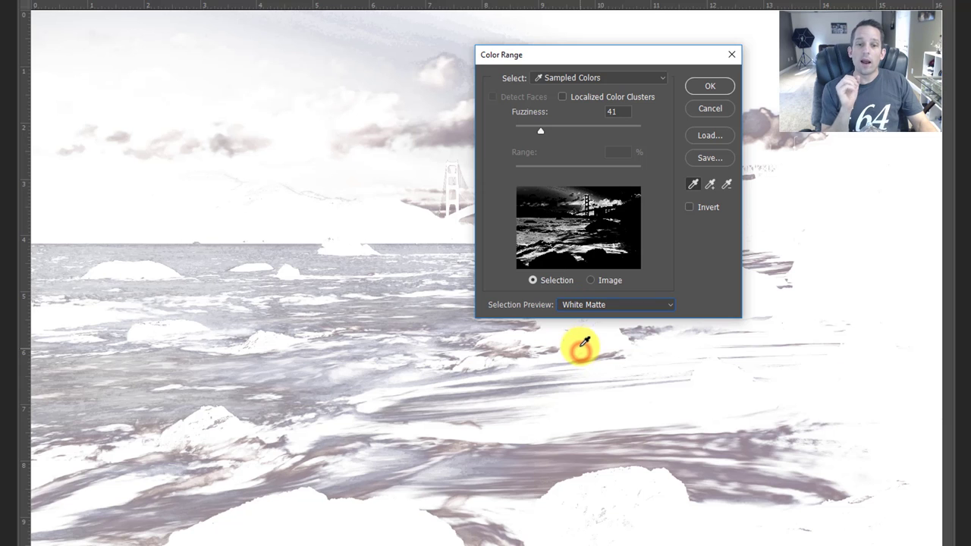
{"action": "left_click", "coordinate": [585, 307]}
{"action": "left_click", "coordinate": [586, 363]}
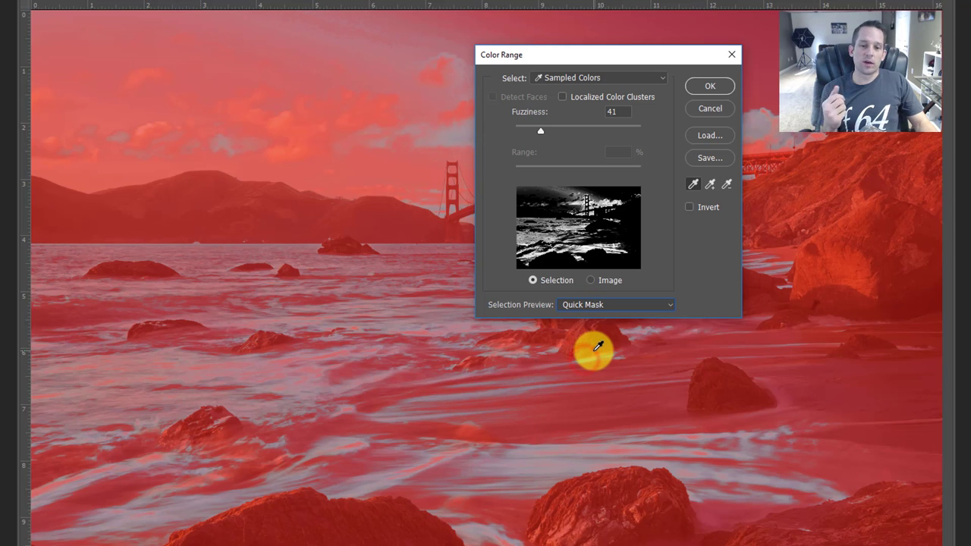
{"action": "left_click", "coordinate": [599, 307]}
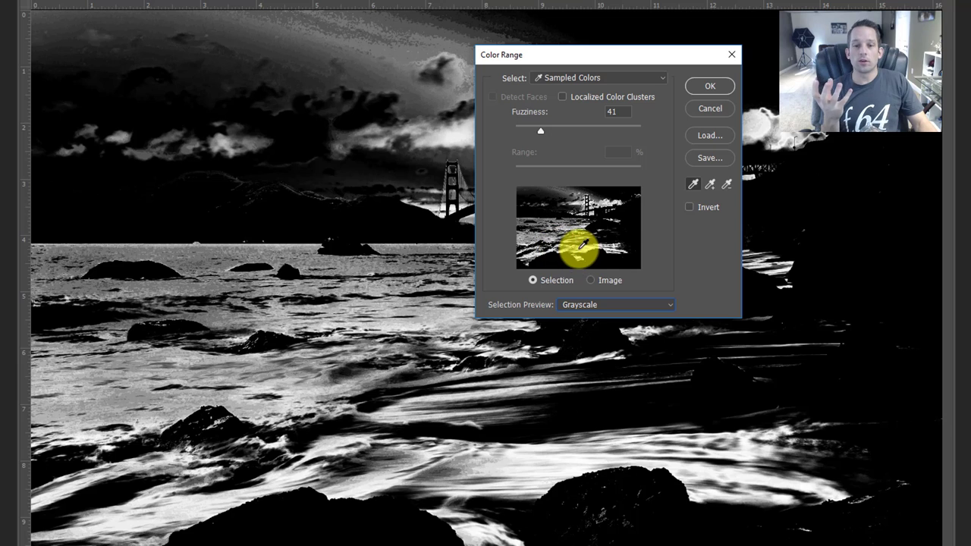
Switch the thumbnail to Image and resample the water streaks from it
{"action": "left_click", "coordinate": [594, 281]}
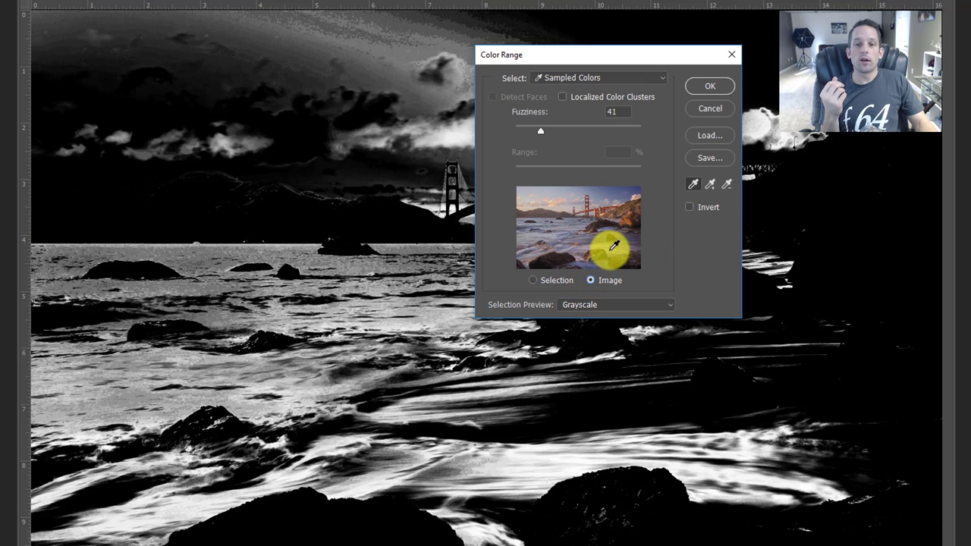
{"action": "left_click", "coordinate": [611, 247]}
{"action": "left_click", "coordinate": [590, 233]}
{"action": "left_click", "coordinate": [573, 220]}
{"action": "left_click", "coordinate": [577, 194]}
{"action": "left_click", "coordinate": [553, 201]}
{"action": "left_click", "coordinate": [557, 199]}
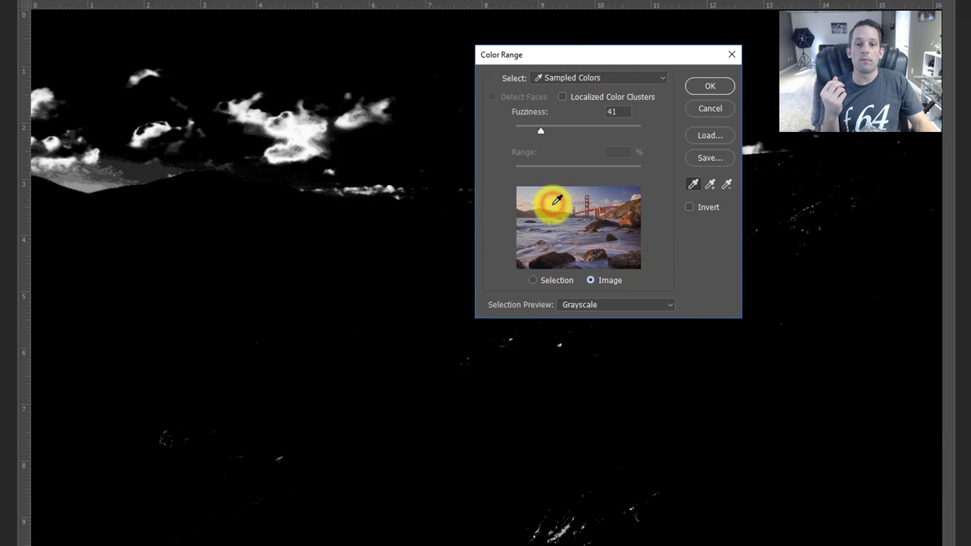
{"action": "left_click", "coordinate": [553, 217]}
{"action": "left_click", "coordinate": [569, 232]}
{"action": "left_click", "coordinate": [582, 229]}
{"action": "left_click", "coordinate": [599, 232]}
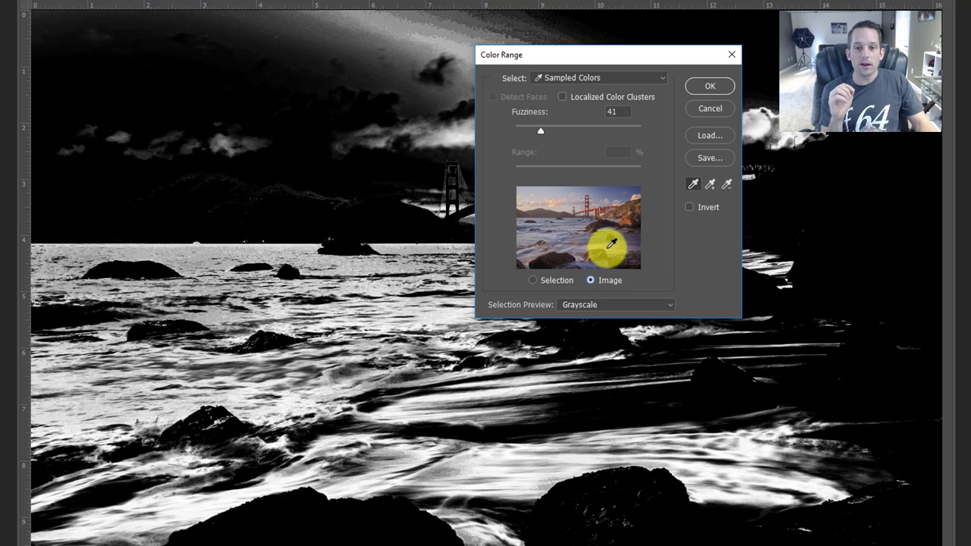
{"action": "left_click", "coordinate": [591, 244]}
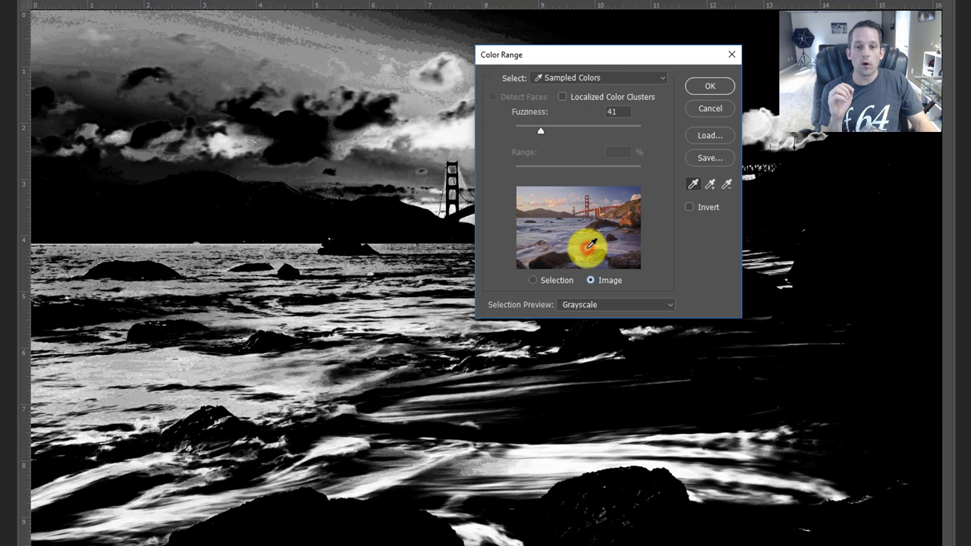
Preview the selection with None, then set Selection Preview back to Grayscale
{"action": "left_click", "coordinate": [599, 304]}
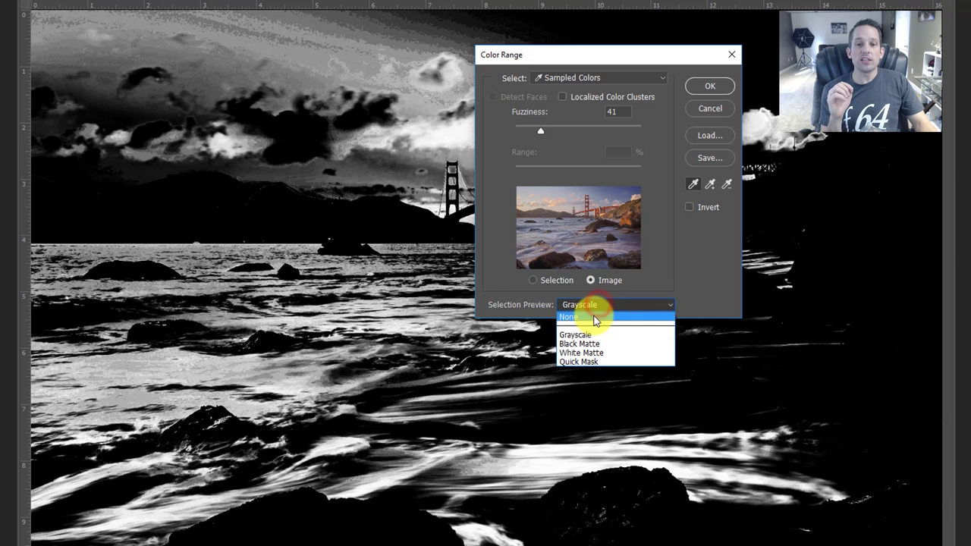
{"action": "left_click", "coordinate": [591, 315]}
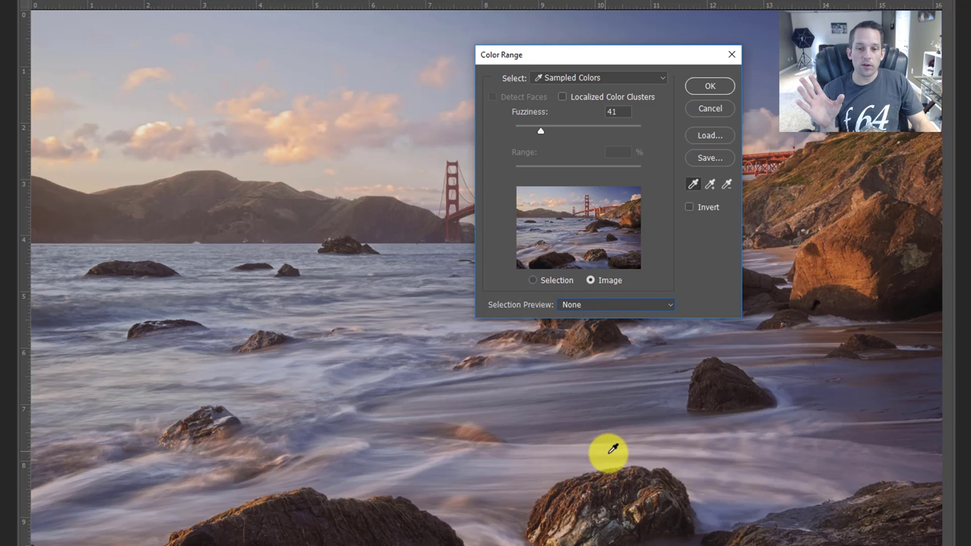
{"action": "left_click", "coordinate": [587, 304]}
{"action": "left_click", "coordinate": [588, 335]}
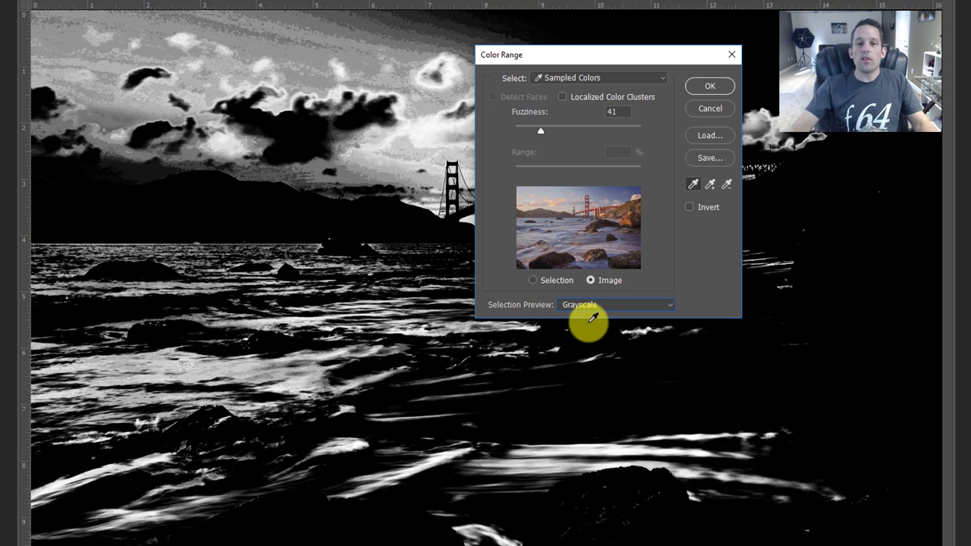
Enable Localized Color Clusters, drag Range down to 6%, then back to 100%
{"action": "left_click", "coordinate": [592, 98]}
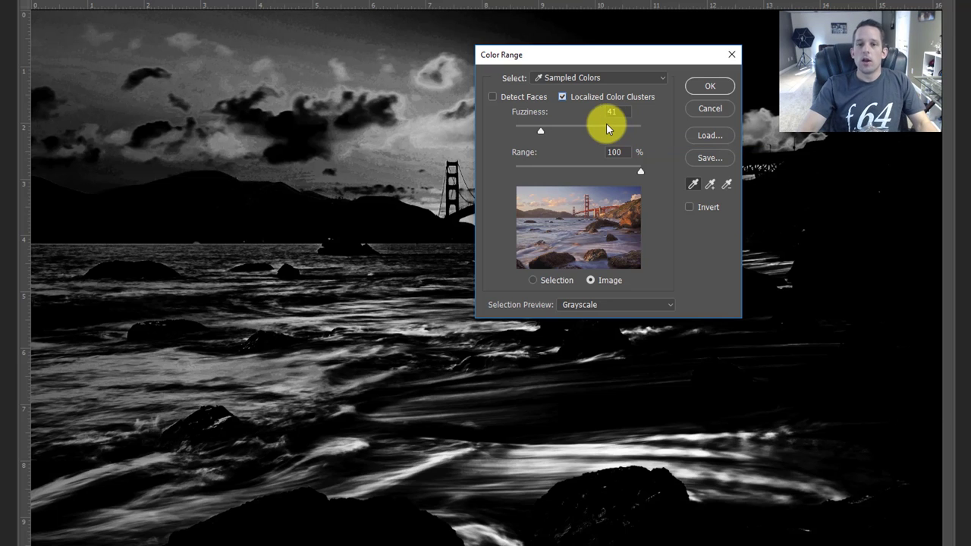
{"action": "left_click_drag", "start_coordinate": [627, 173], "coordinate": [523, 173]}
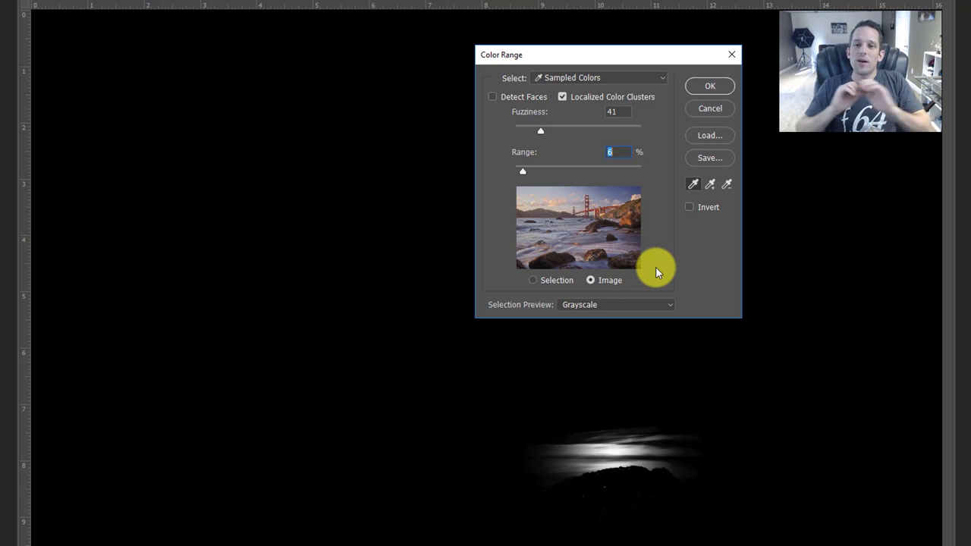
{"action": "mouse_move", "coordinate": [524, 172]}
{"action": "left_mouse_down"}
{"action": "mouse_move", "coordinate": [545, 172]}
{"action": "mouse_move", "coordinate": [532, 170]}
{"action": "left_mouse_up"}
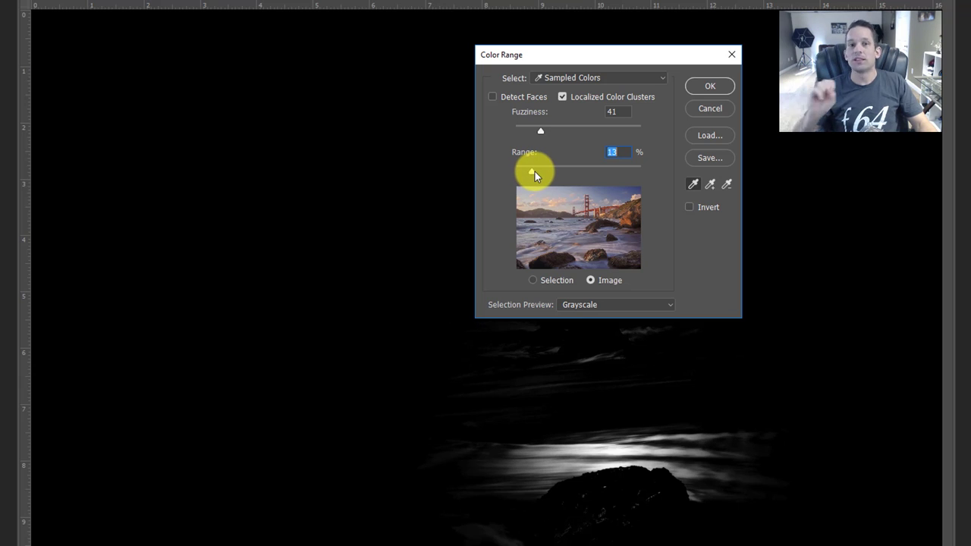
{"action": "left_click_drag", "start_coordinate": [535, 171], "coordinate": [648, 176]}
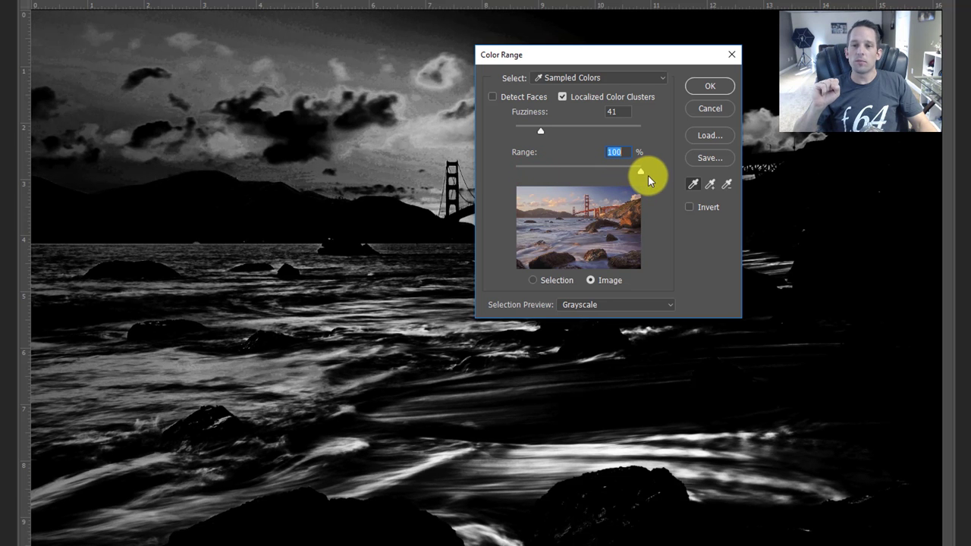
Sample several white water streaks to build the Color Range selection
{"action": "left_click", "coordinate": [710, 185]}
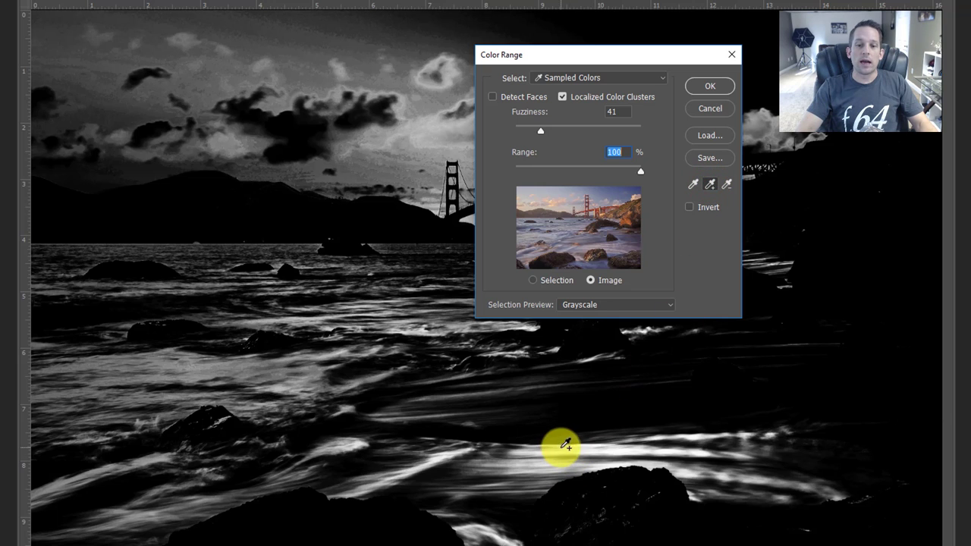
{"action": "left_click", "coordinate": [692, 185]}
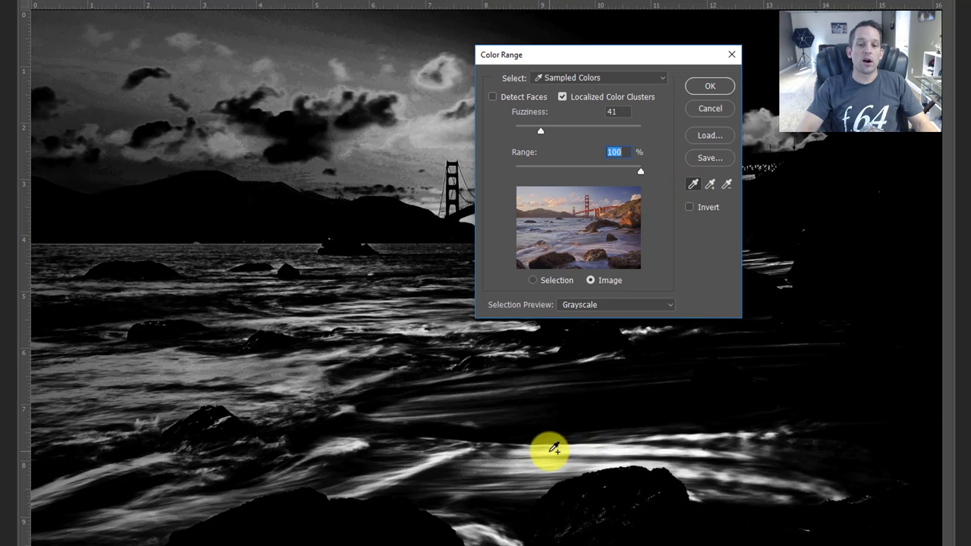
{"action": "left_click", "coordinate": [325, 334]}
{"action": "left_click", "coordinate": [328, 368]}
{"action": "left_click", "coordinate": [597, 451]}
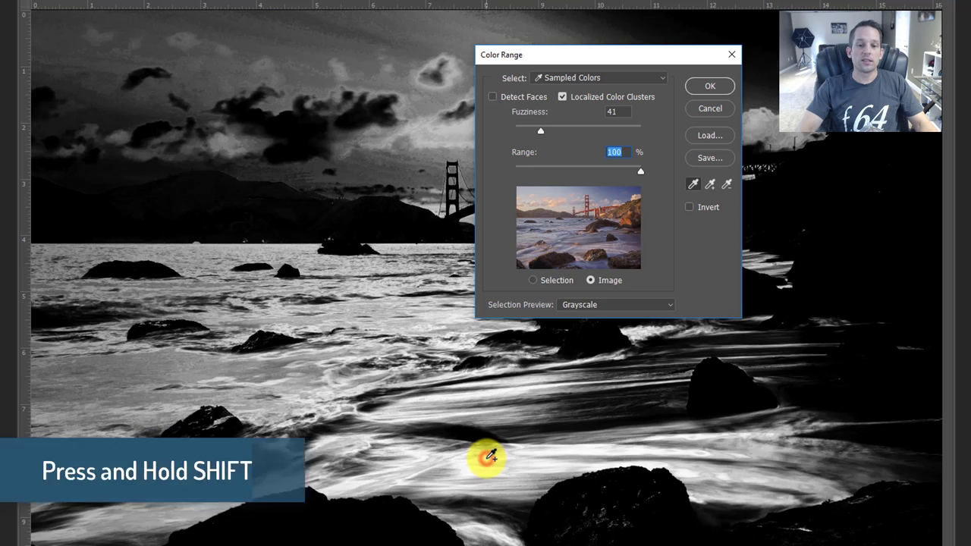
{"action": "left_click", "coordinate": [490, 456], "text": "shift"}
{"action": "left_click", "coordinate": [473, 427], "text": "shift"}
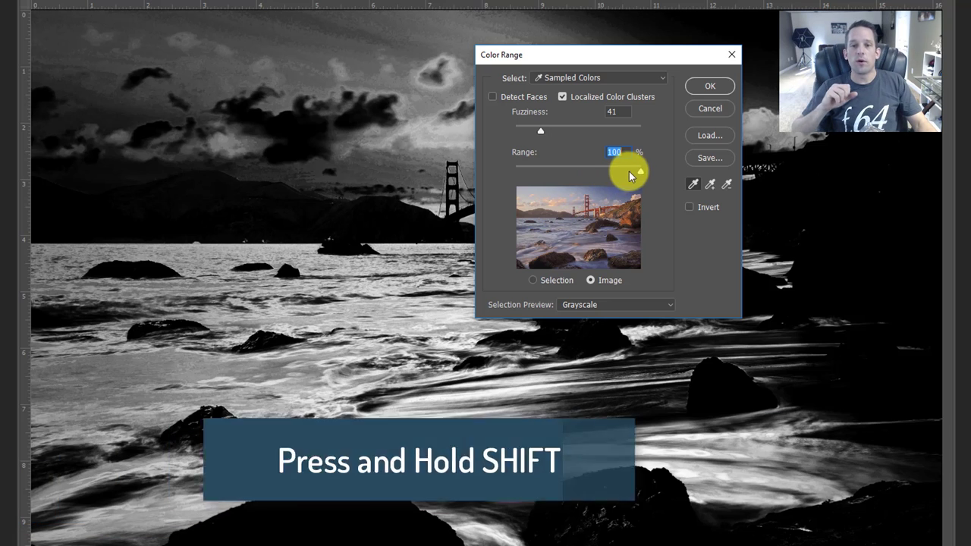
Test the Range slider down and up to 38%, then disable Localized Color Clusters
{"action": "left_click_drag", "start_coordinate": [637, 172], "coordinate": [518, 181]}
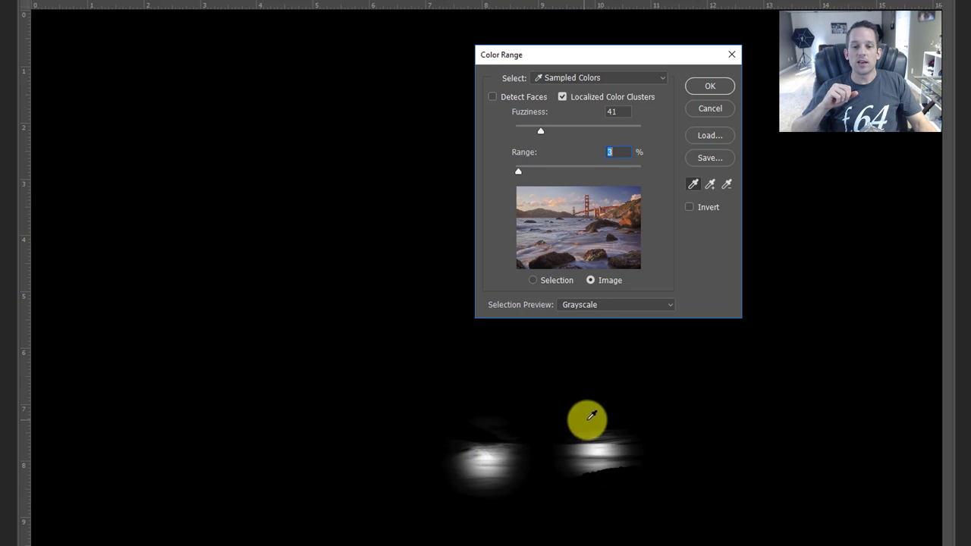
{"action": "left_click", "coordinate": [600, 446]}
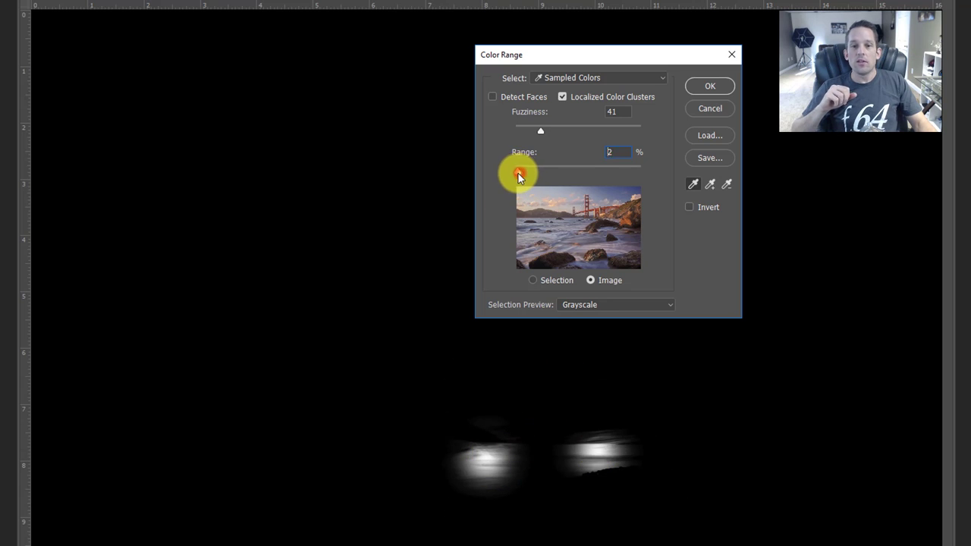
{"action": "left_click_drag", "start_coordinate": [518, 174], "coordinate": [516, 173]}
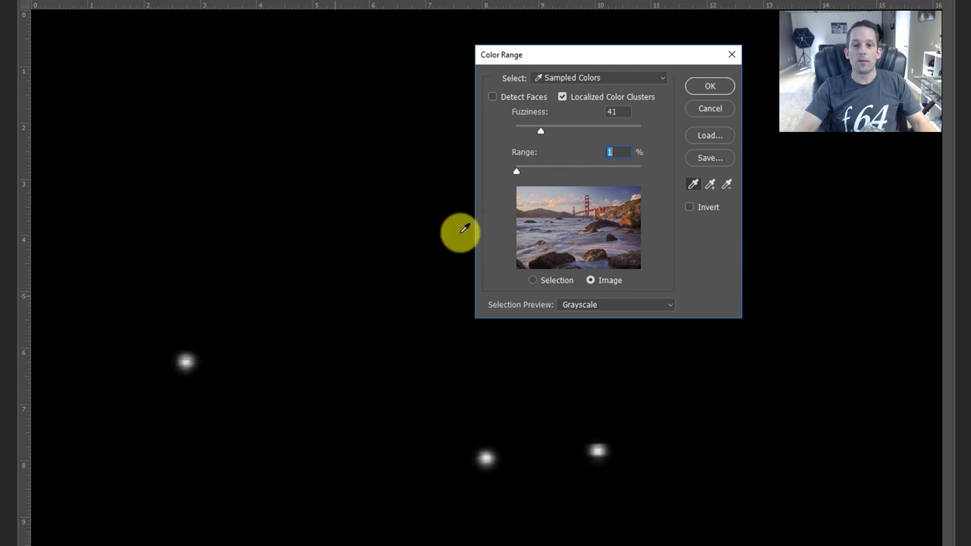
{"action": "left_click_drag", "start_coordinate": [522, 171], "coordinate": [547, 171]}
{"action": "left_click", "coordinate": [563, 97]}
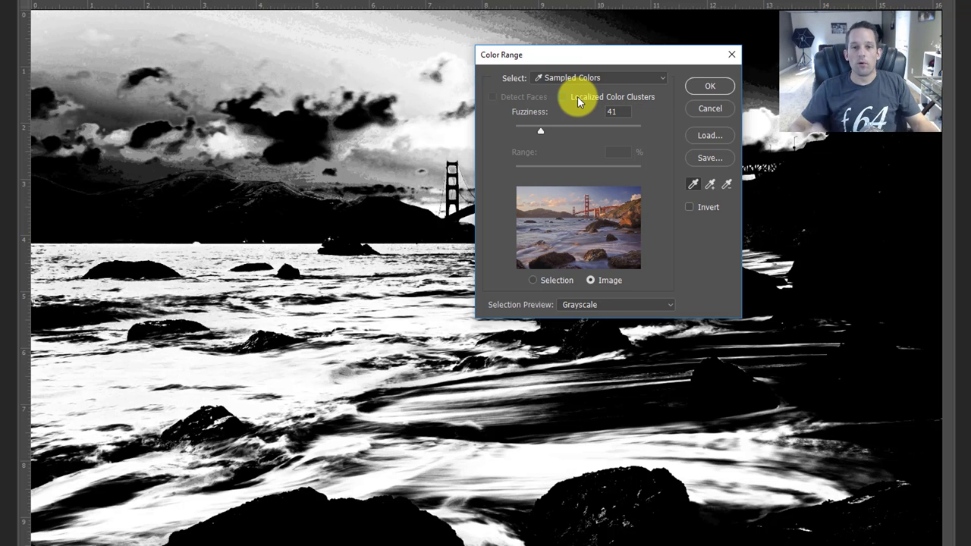
Test Fuzziness up to 180, then lower it to tighten the selection
{"action": "left_click_drag", "start_coordinate": [542, 131], "coordinate": [606, 135]}
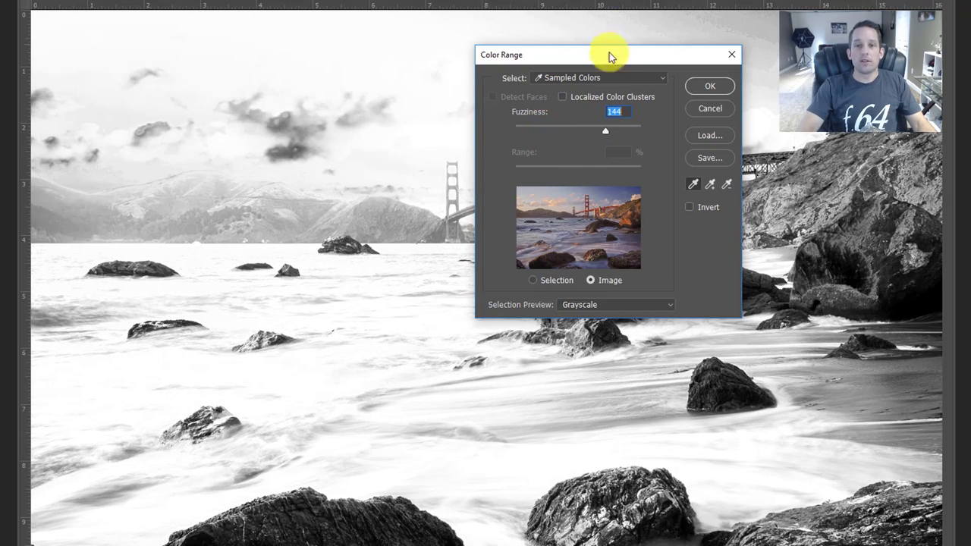
{"action": "left_click_drag", "start_coordinate": [608, 129], "coordinate": [627, 131]}
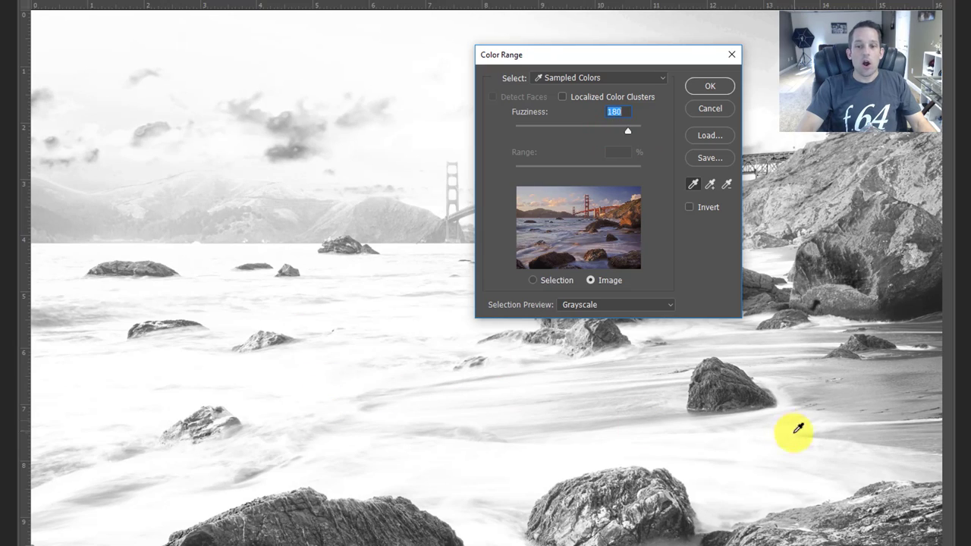
{"action": "left_click_drag", "start_coordinate": [626, 133], "coordinate": [522, 138]}
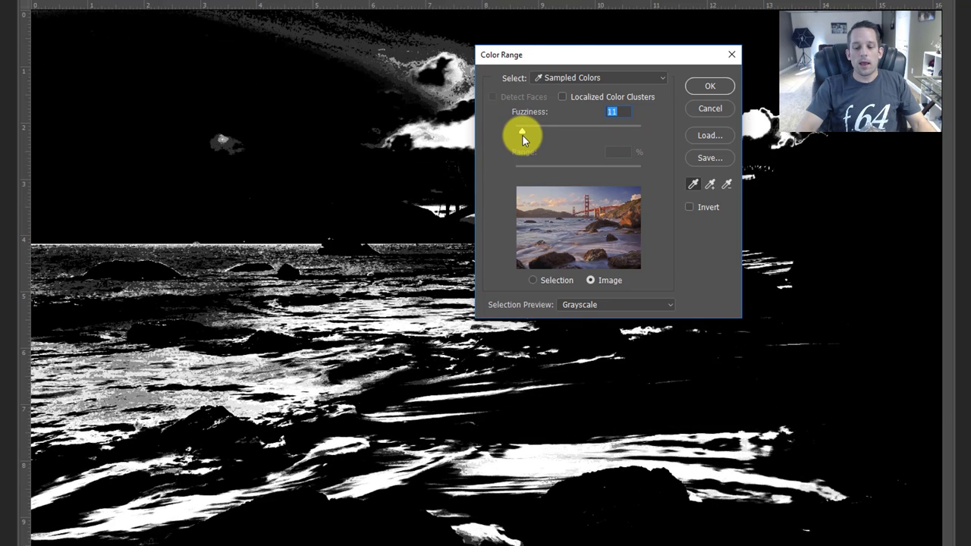
Remove the stray sample on the left water, using Localized Color Clusters temporarily
{"action": "key", "text": "alt"}
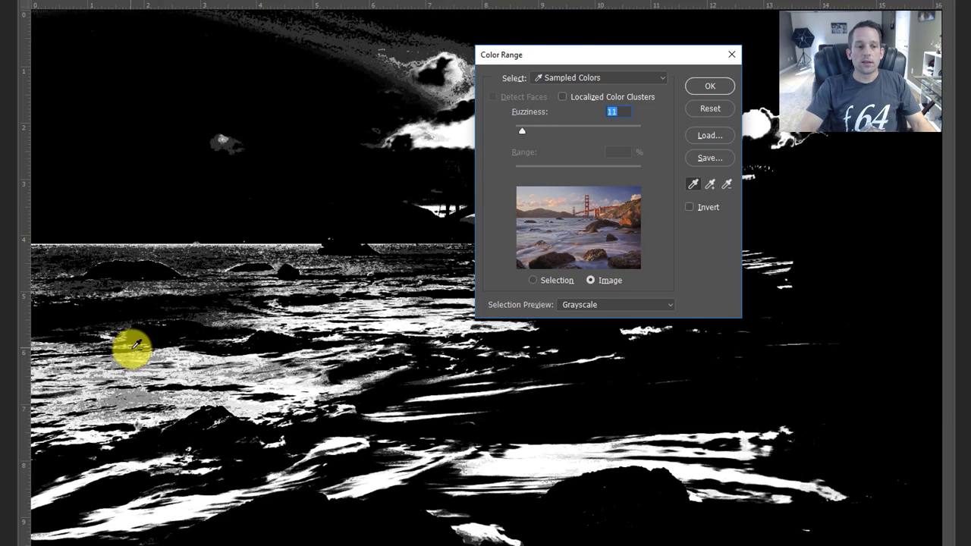
{"action": "left_click", "coordinate": [568, 96]}
{"action": "left_click_drag", "start_coordinate": [537, 177], "coordinate": [516, 172]}
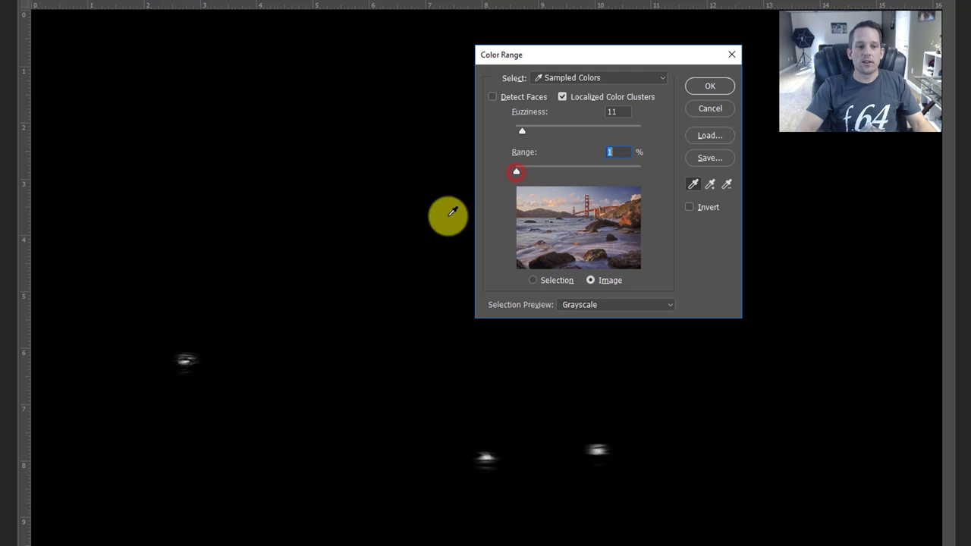
{"action": "left_click", "coordinate": [186, 360], "text": "alt"}
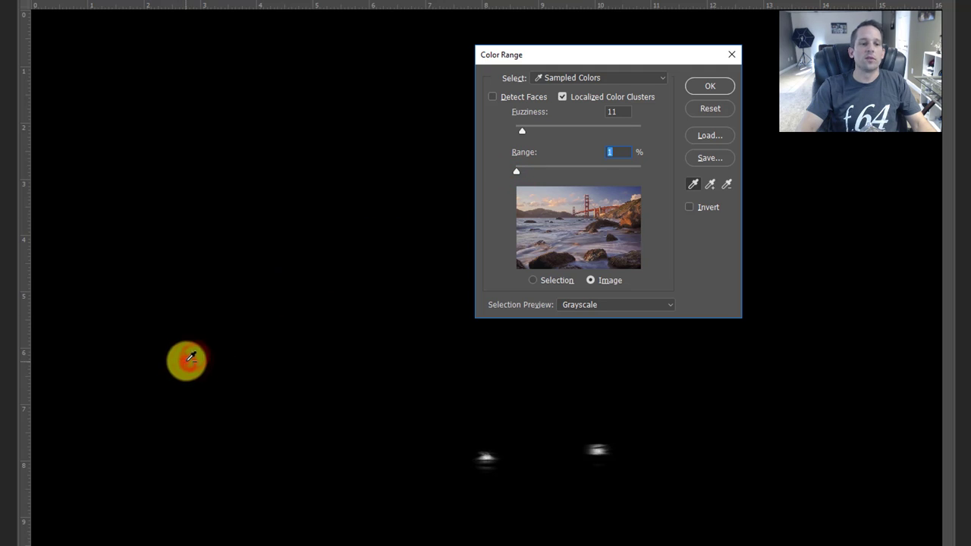
{"action": "left_click", "coordinate": [565, 96]}
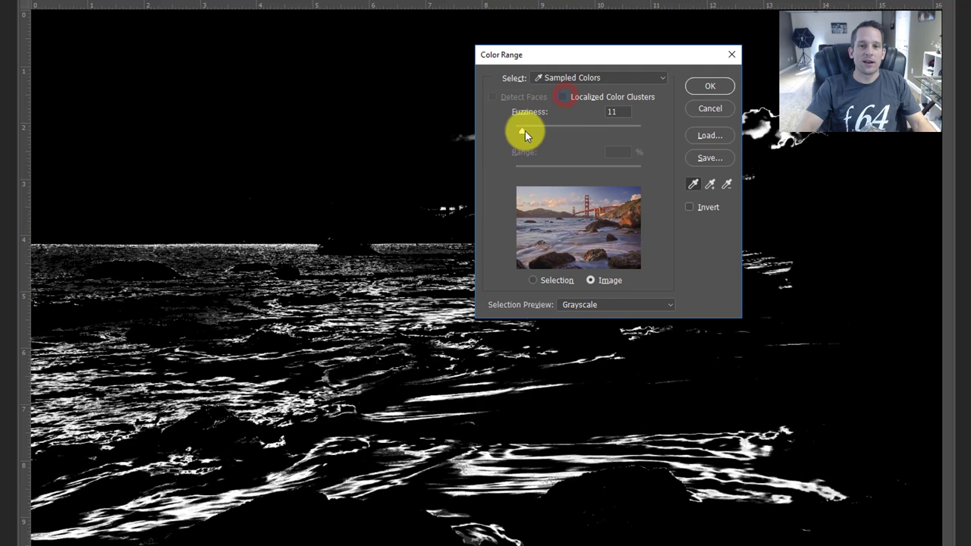
Set Fuzziness to 30 and accept the Color Range selection
{"action": "left_click_drag", "start_coordinate": [522, 130], "coordinate": [540, 130]}
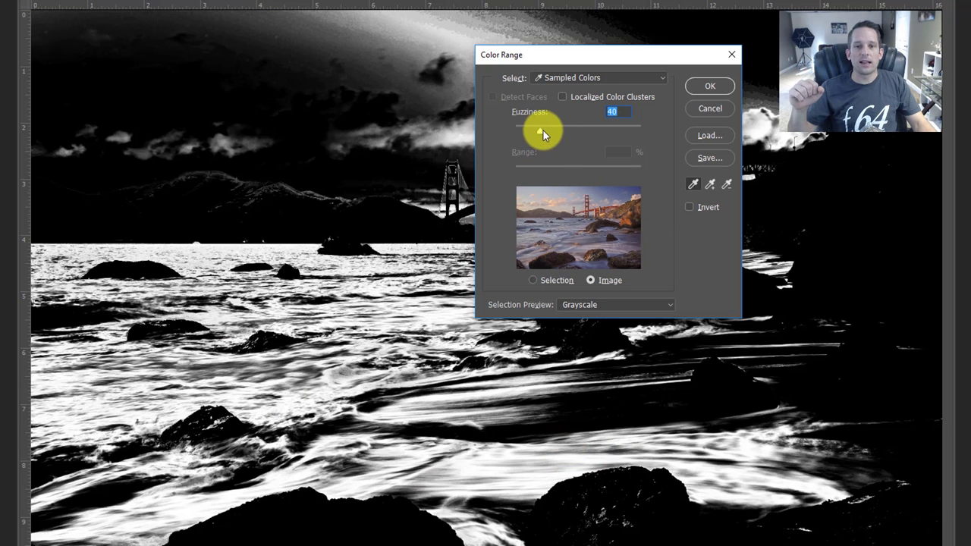
{"action": "left_click_drag", "start_coordinate": [539, 130], "coordinate": [533, 131]}
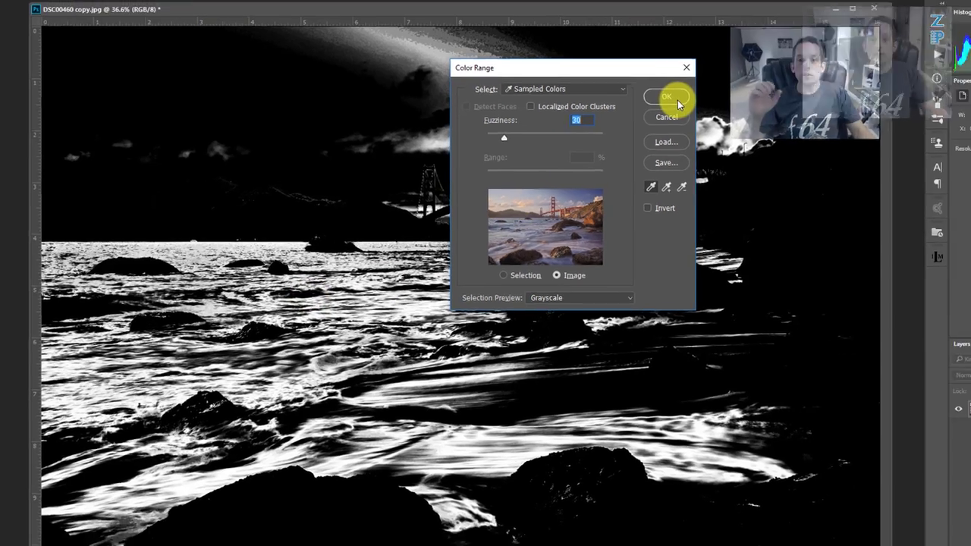
{"action": "left_click", "coordinate": [710, 85]}
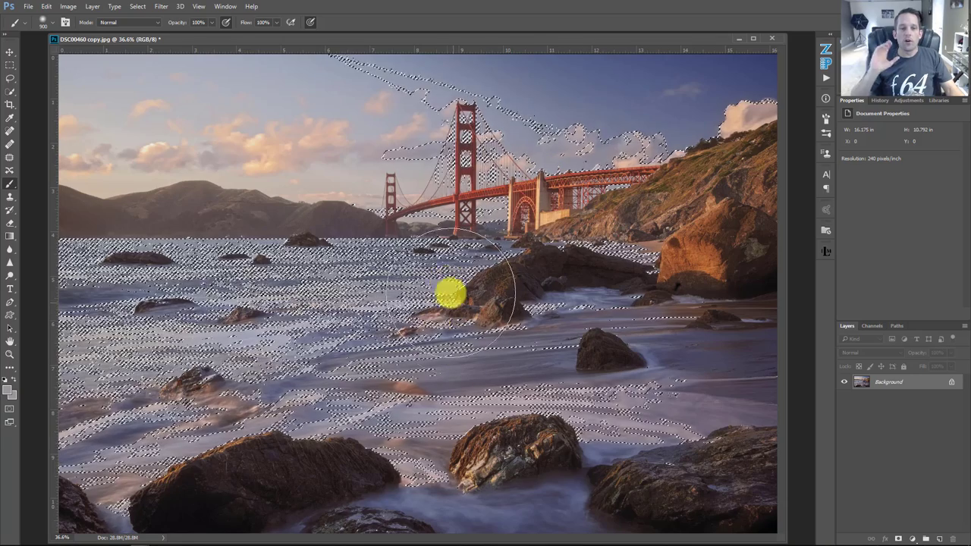
Add a Curves adjustment layer masked by the surf selection and inspect its mask
{"action": "left_click", "coordinate": [912, 538]}
{"action": "left_click", "coordinate": [859, 378]}
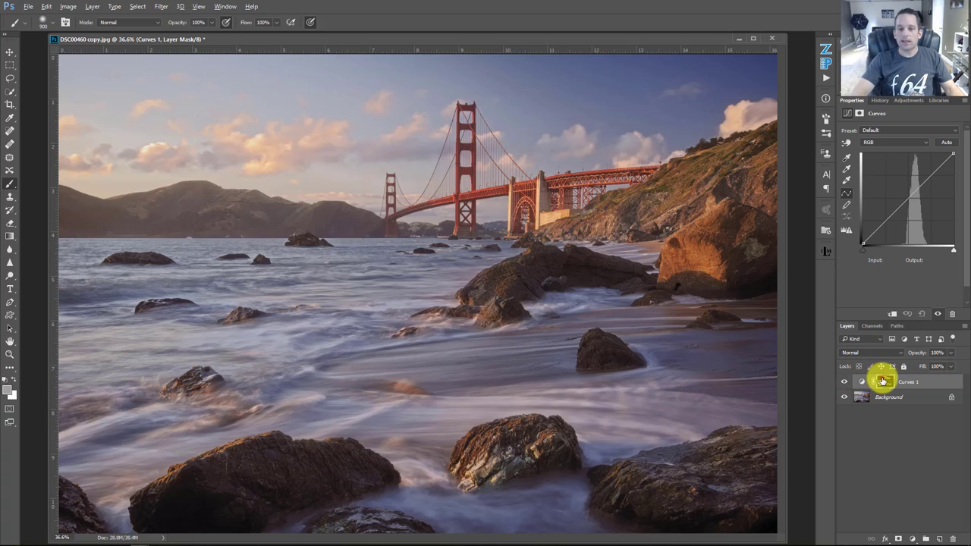
{"action": "left_click", "coordinate": [883, 382], "text": "alt"}
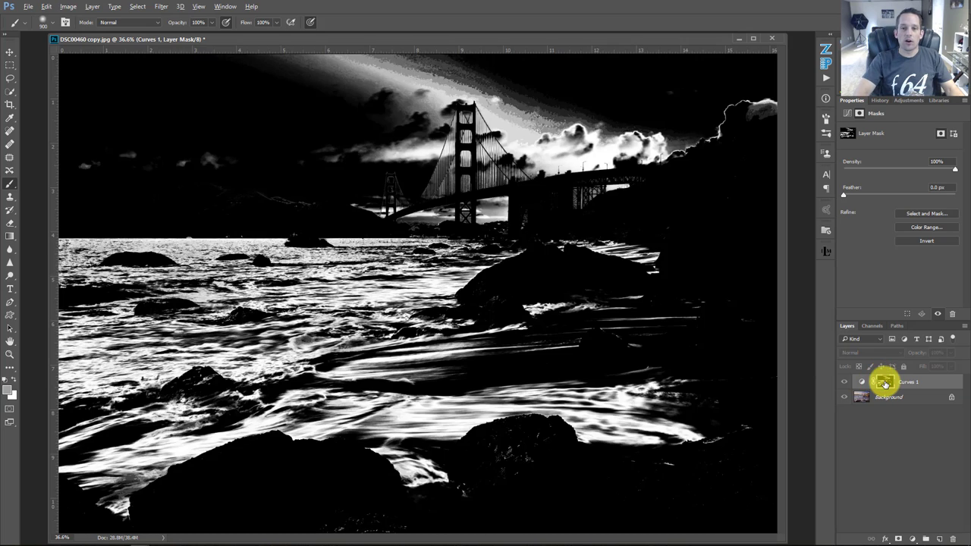
{"action": "left_click", "coordinate": [884, 383], "text": "alt"}
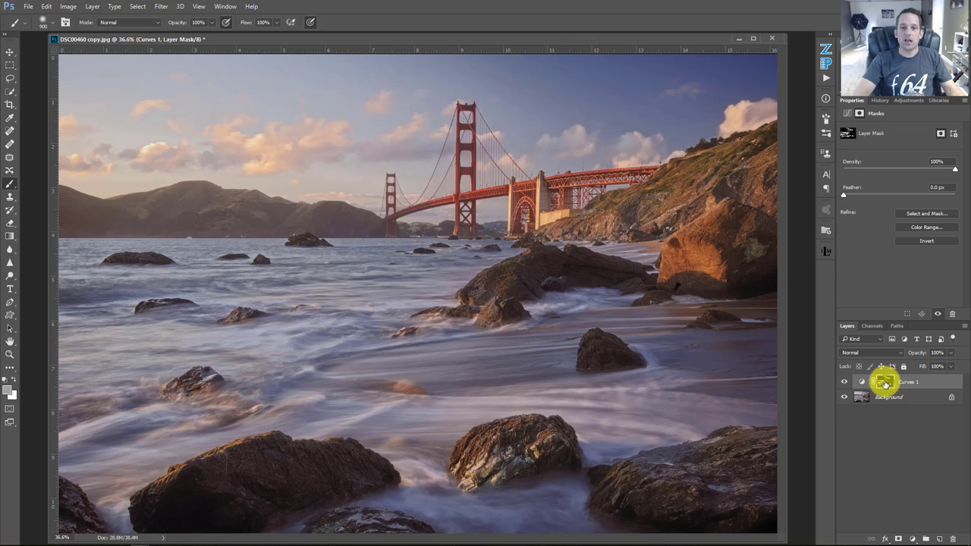
Paint black on the Curves 1 mask over the bright sky beam by the bridge
{"action": "left_click", "coordinate": [497, 386]}
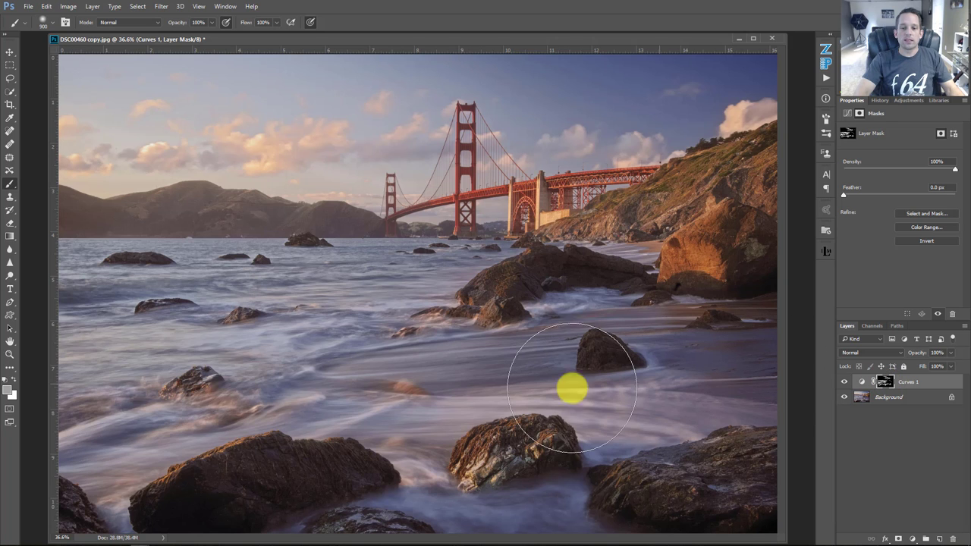
{"action": "mouse_move", "coordinate": [347, 412]}
{"action": "left_mouse_down"}
{"action": "mouse_move", "coordinate": [392, 380]}
{"action": "mouse_move", "coordinate": [452, 367]}
{"action": "left_mouse_up"}
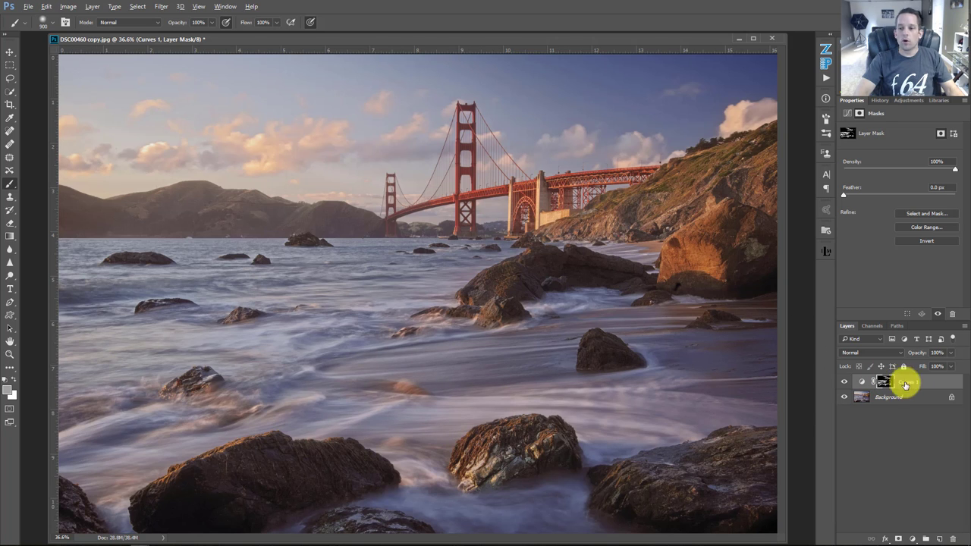
{"action": "left_click", "coordinate": [885, 383], "text": "alt"}
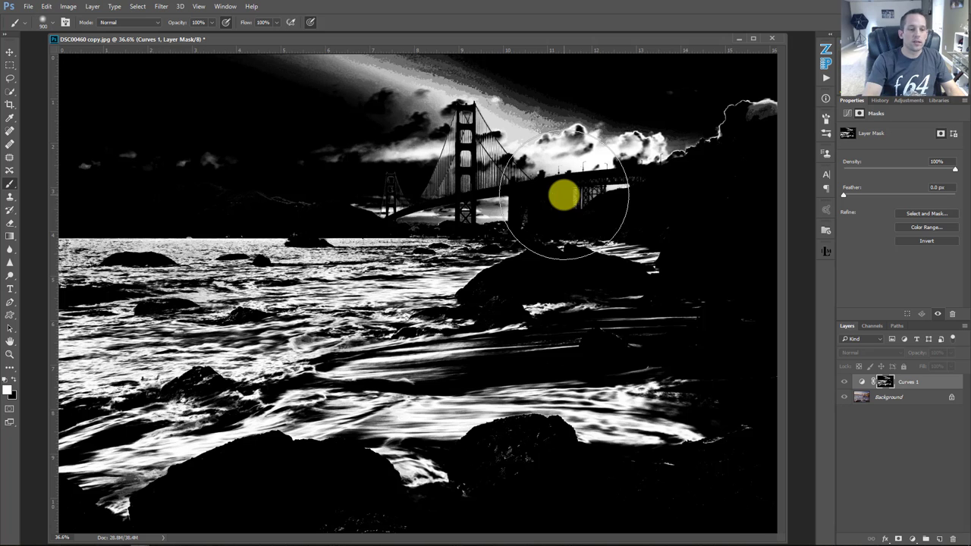
{"action": "key", "text": "x"}
{"action": "mouse_move", "coordinate": [440, 119]}
{"action": "left_mouse_down"}
{"action": "mouse_move", "coordinate": [328, 95]}
{"action": "mouse_move", "coordinate": [456, 65]}
{"action": "mouse_move", "coordinate": [675, 82]}
{"action": "mouse_move", "coordinate": [337, 148]}
{"action": "mouse_move", "coordinate": [469, 141]}
{"action": "mouse_move", "coordinate": [610, 151]}
{"action": "mouse_move", "coordinate": [245, 167]}
{"action": "mouse_move", "coordinate": [293, 137]}
{"action": "mouse_move", "coordinate": [566, 137]}
{"action": "mouse_move", "coordinate": [382, 156]}
{"action": "mouse_move", "coordinate": [583, 157]}
{"action": "mouse_move", "coordinate": [681, 128]}
{"action": "mouse_move", "coordinate": [646, 107]}
{"action": "mouse_move", "coordinate": [633, 136]}
{"action": "mouse_move", "coordinate": [428, 121]}
{"action": "left_mouse_up"}
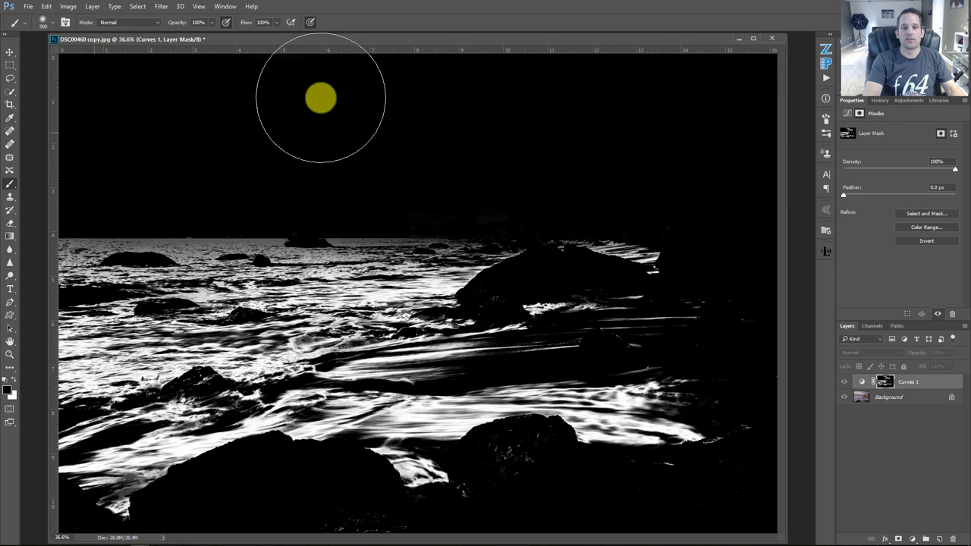
Raise the Curves 1 curve to Output 132 at Input 109, then compare with it hidden
{"action": "left_click", "coordinate": [863, 381]}
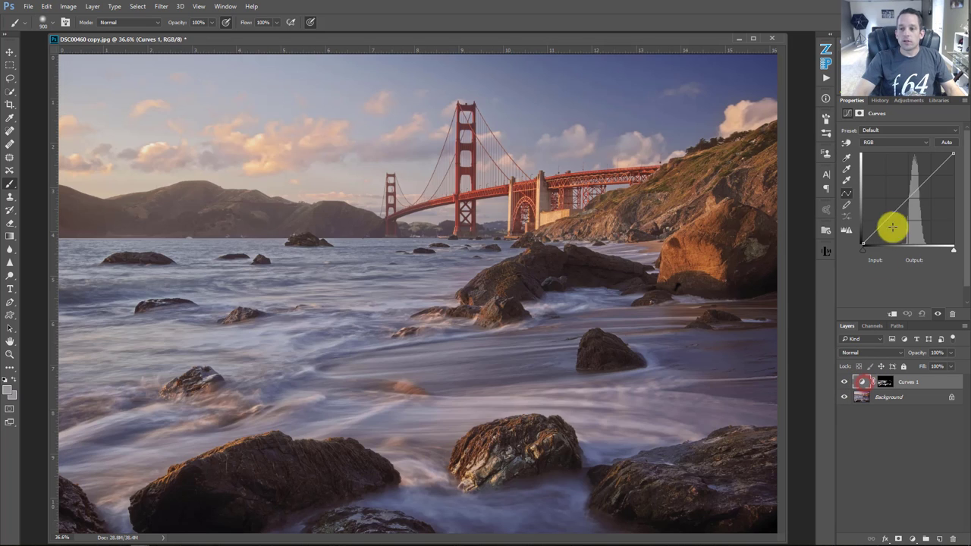
{"action": "mouse_move", "coordinate": [899, 212]}
{"action": "left_mouse_down"}
{"action": "mouse_move", "coordinate": [927, 170]}
{"action": "mouse_move", "coordinate": [883, 218]}
{"action": "mouse_move", "coordinate": [898, 226]}
{"action": "mouse_move", "coordinate": [884, 219]}
{"action": "mouse_move", "coordinate": [901, 196]}
{"action": "left_mouse_up"}
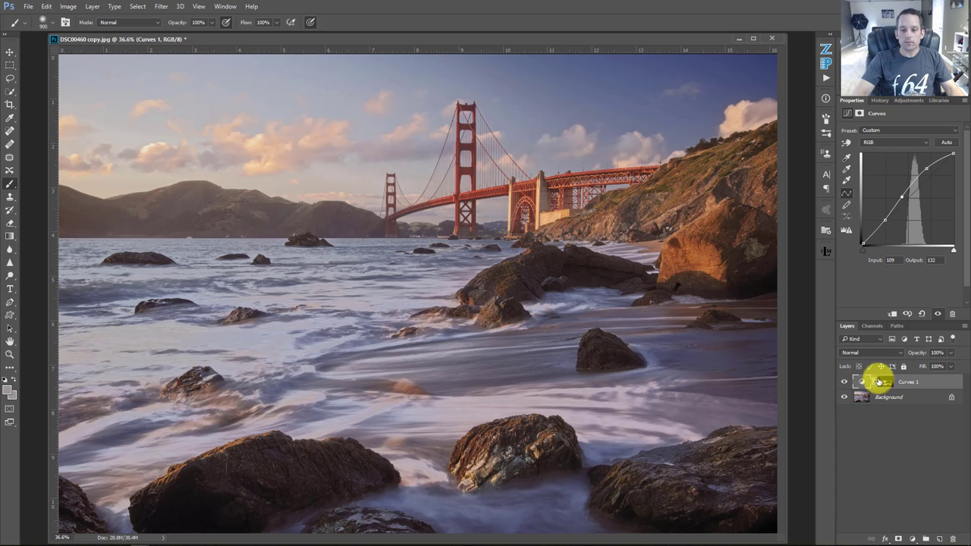
{"action": "left_click", "coordinate": [844, 382]}
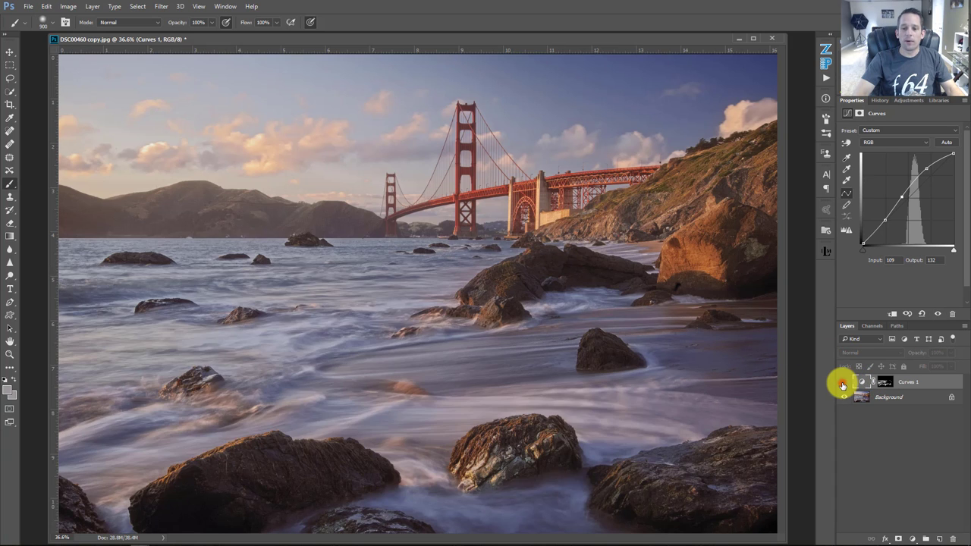
{"action": "left_click", "coordinate": [844, 382]}
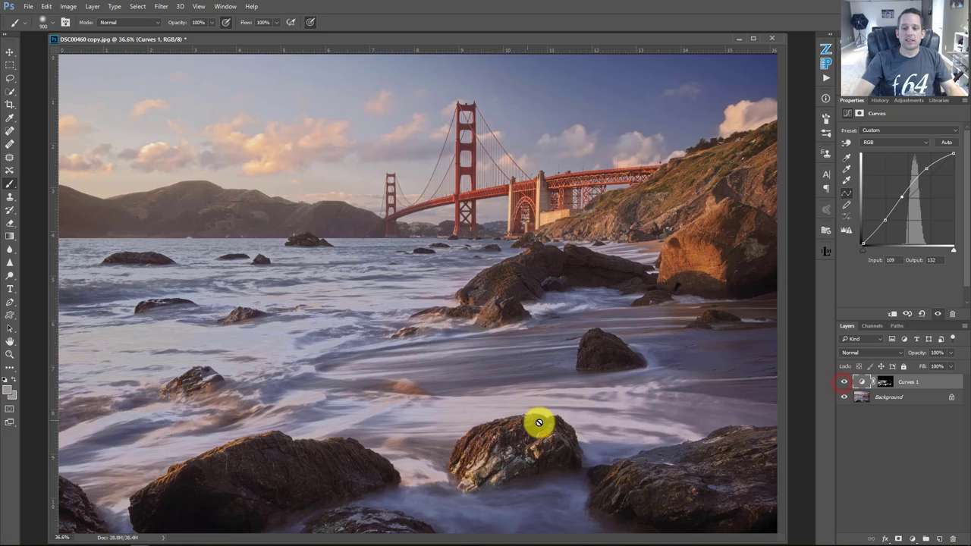
Set Curves 1 Blend If so the darkest underlying tones stay unbrightened, feathered from 72 to 193
{"action": "double_click", "coordinate": [941, 387]}
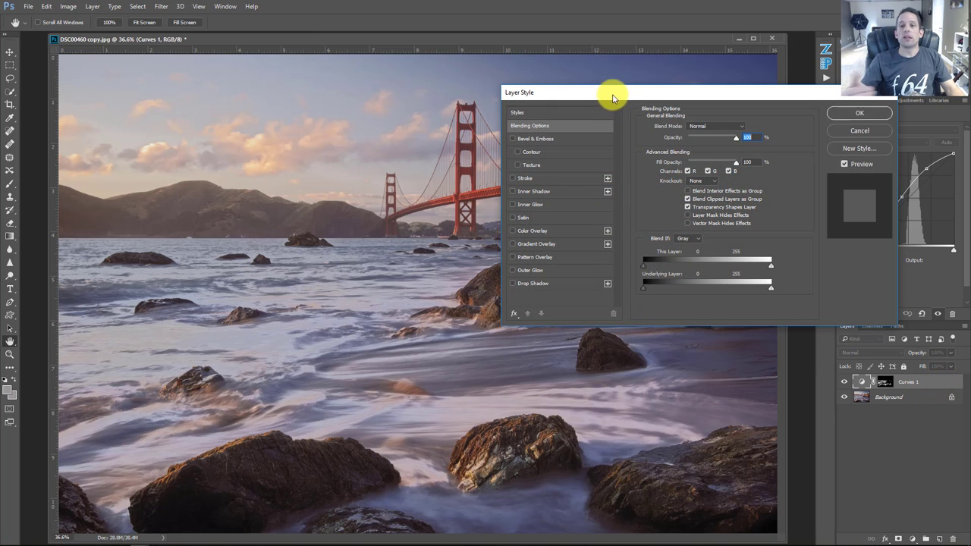
{"action": "left_click_drag", "start_coordinate": [613, 97], "coordinate": [490, 107]}
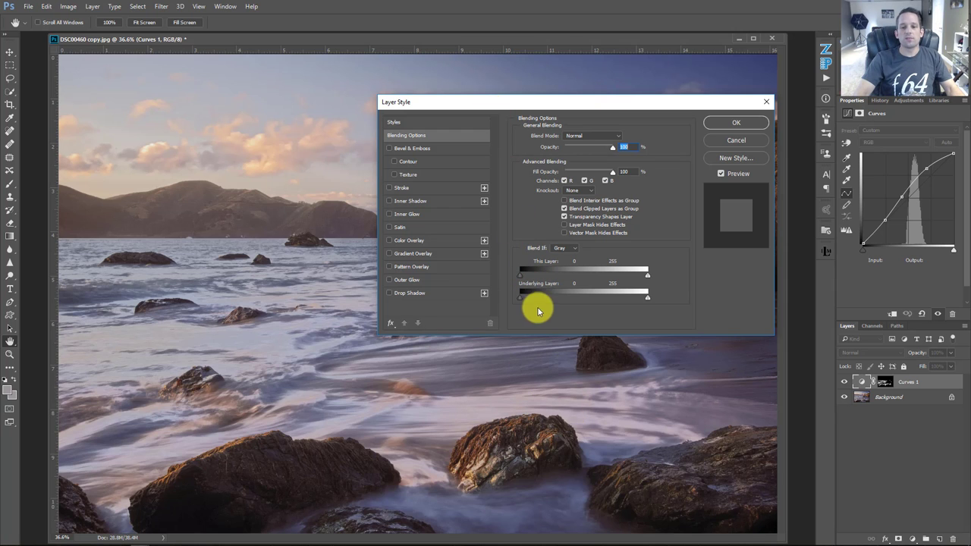
{"action": "left_click_drag", "start_coordinate": [535, 300], "coordinate": [557, 303]}
{"action": "left_click", "coordinate": [733, 122]}
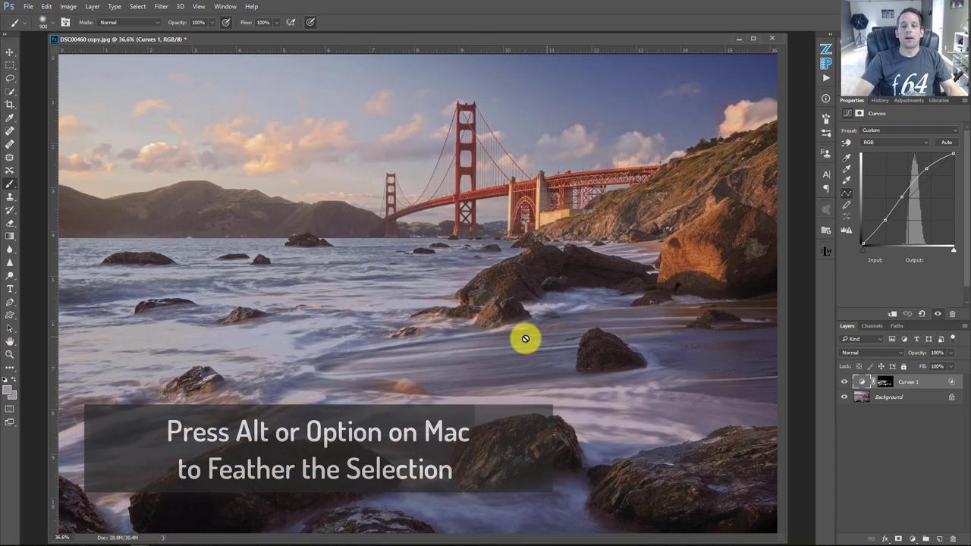
Lower the Curves 1 opacity to 59% and toggle the layer off and on to compare
{"action": "left_click", "coordinate": [941, 365]}
{"action": "left_click_drag", "start_coordinate": [941, 368], "coordinate": [934, 368]}
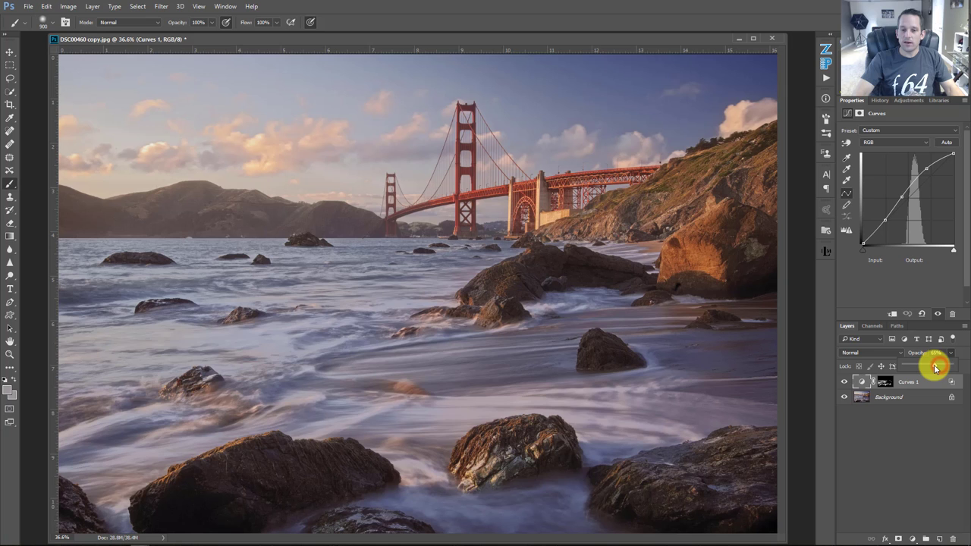
{"action": "left_click", "coordinate": [845, 383]}
{"action": "left_click", "coordinate": [846, 383]}
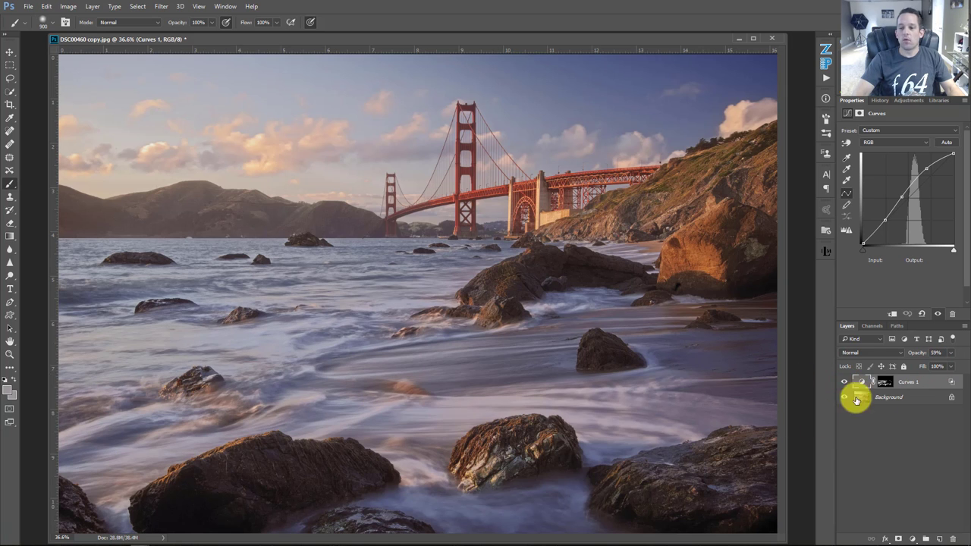
Paint on the Curves 1 mask over the water, then compare before and after views
{"action": "left_click", "coordinate": [882, 382]}
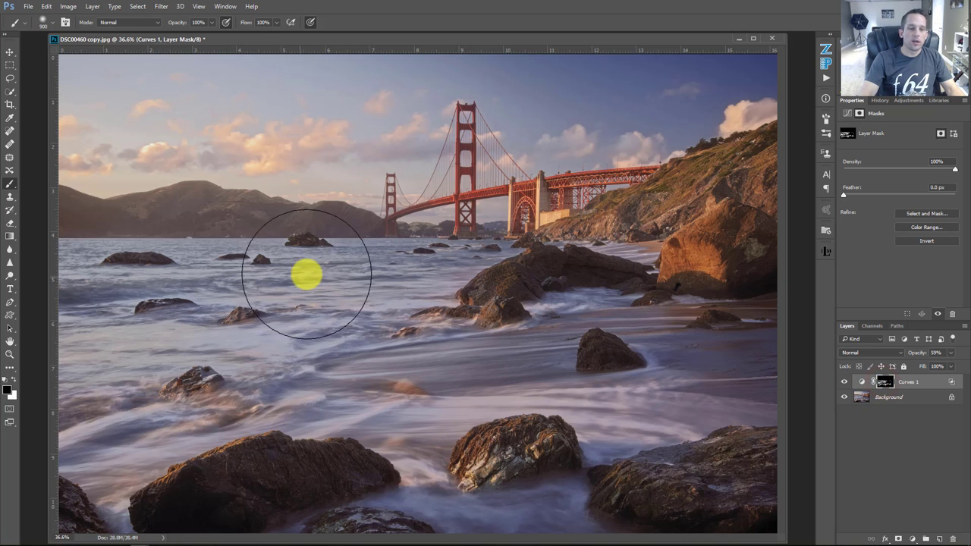
{"action": "left_click", "coordinate": [307, 277]}
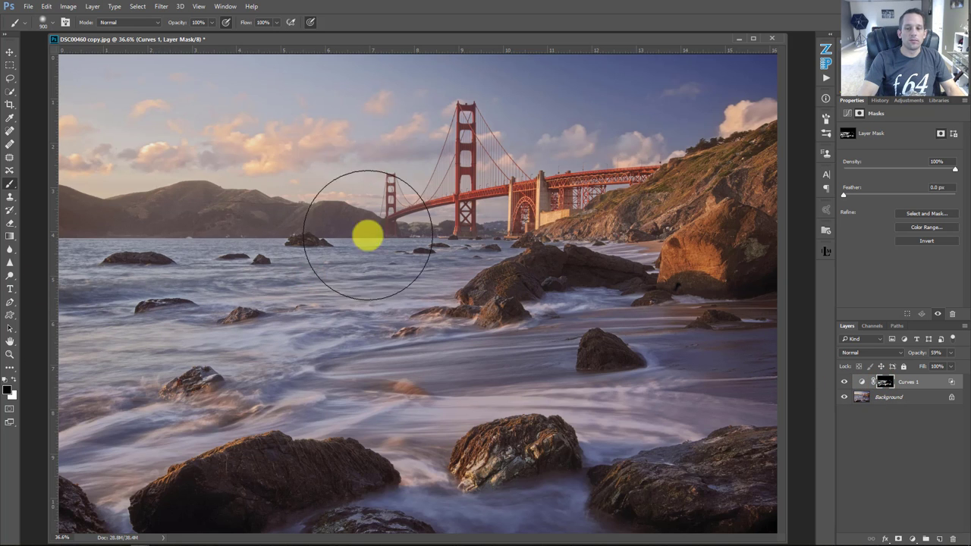
{"action": "left_click", "coordinate": [845, 382]}
{"action": "left_click", "coordinate": [845, 381]}
{"action": "left_click", "coordinate": [847, 382]}
{"action": "left_click", "coordinate": [846, 383]}
{"action": "left_click", "coordinate": [846, 383]}
{"action": "left_click", "coordinate": [845, 385]}
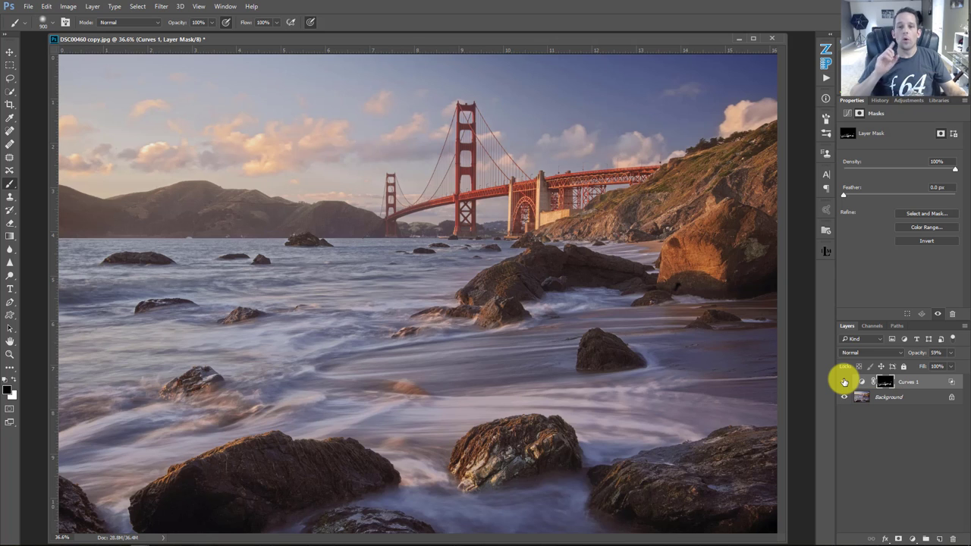
Open Zone System Express on its colour tools and start a Color Range selection
{"action": "left_click", "coordinate": [826, 50]}
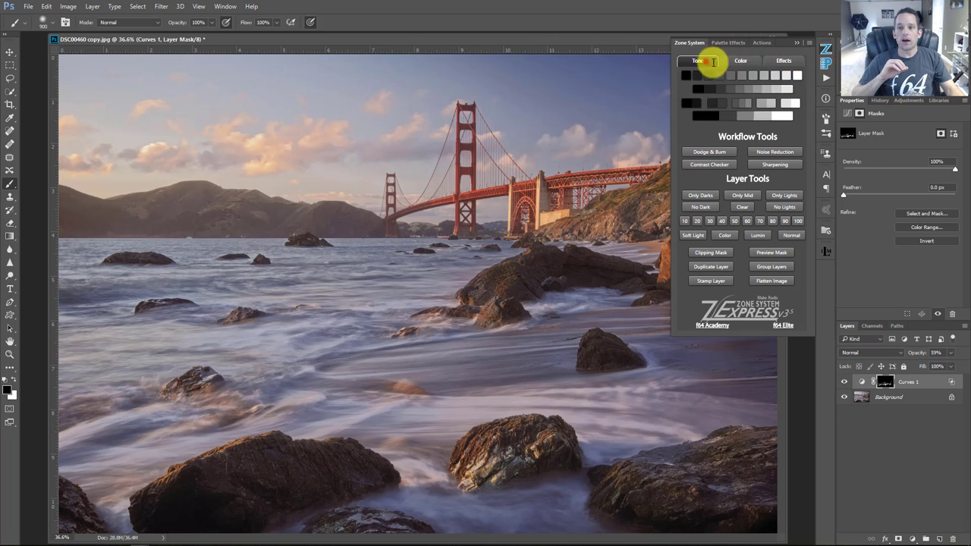
{"action": "left_click", "coordinate": [734, 65]}
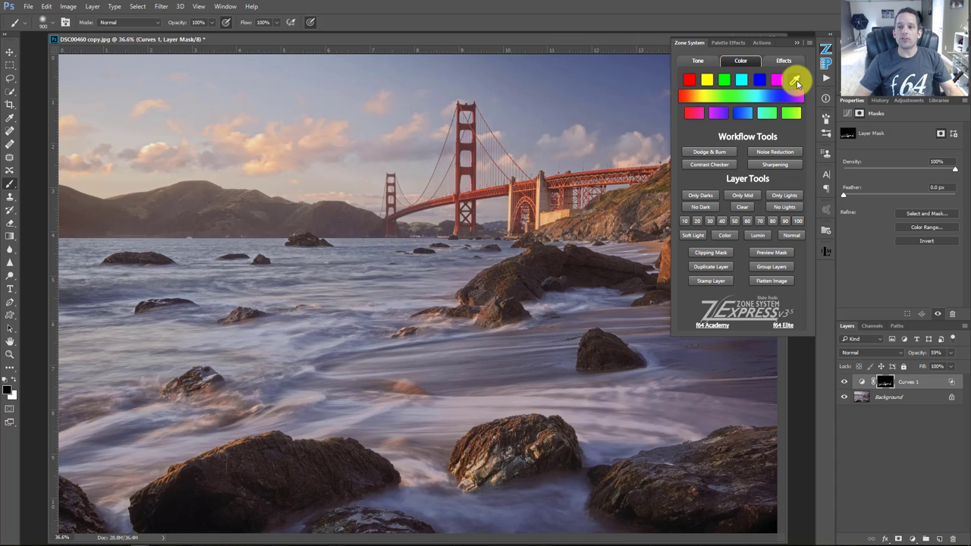
{"action": "left_click", "coordinate": [795, 80]}
{"action": "left_click", "coordinate": [479, 285]}
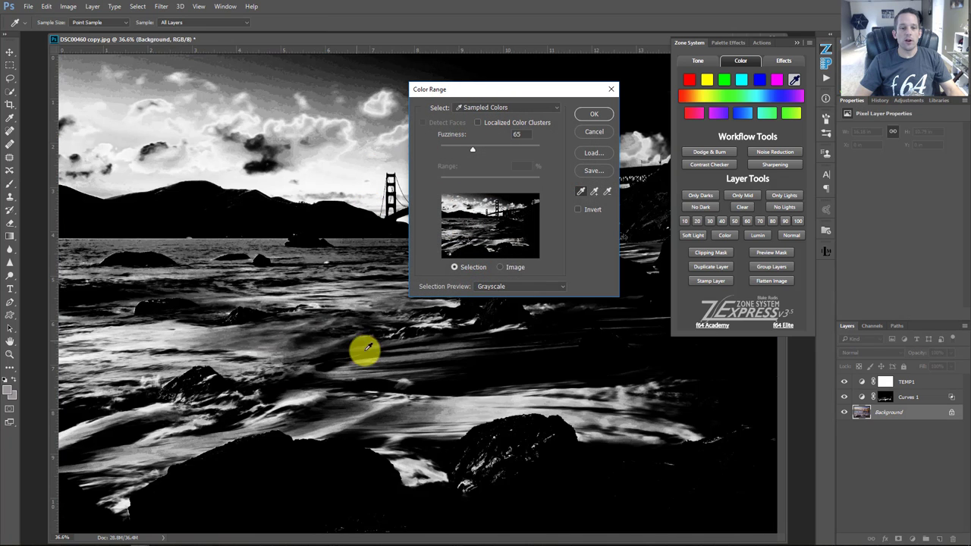
Sample the white water streaks in Color Range and accept the selection
{"action": "left_click", "coordinate": [188, 334]}
{"action": "left_click", "coordinate": [473, 408]}
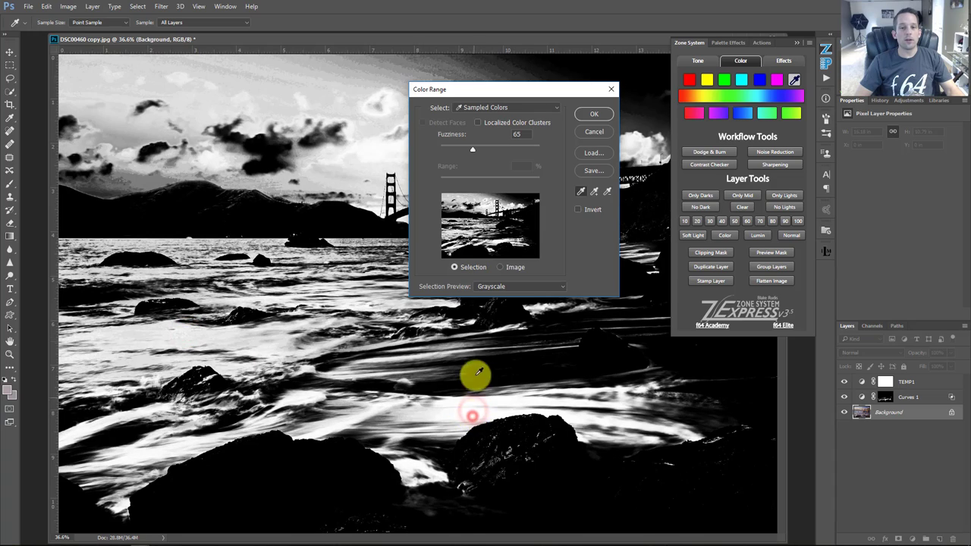
{"action": "left_click", "coordinate": [386, 407]}
{"action": "left_click", "coordinate": [595, 114]}
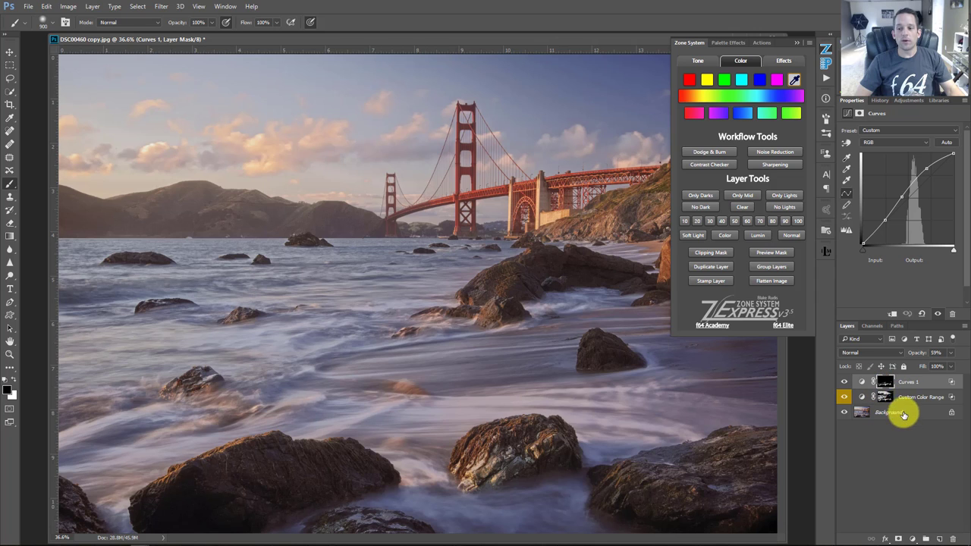
Inspect the new Custom Color Range layer's mask, then delete that layer
{"action": "left_click", "coordinate": [907, 399]}
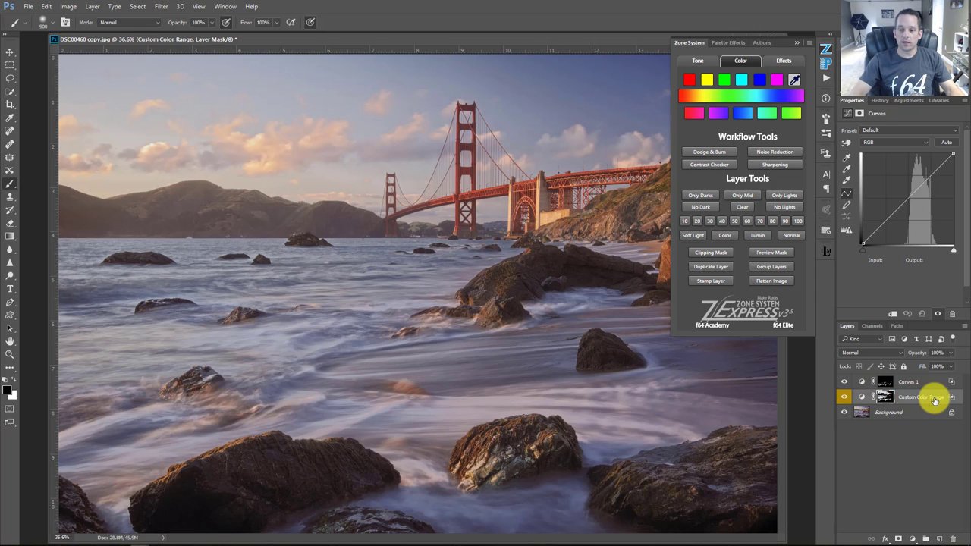
{"action": "left_click", "coordinate": [886, 399], "text": "alt"}
{"action": "left_click", "coordinate": [886, 401], "text": "alt"}
{"action": "left_click", "coordinate": [861, 399]}
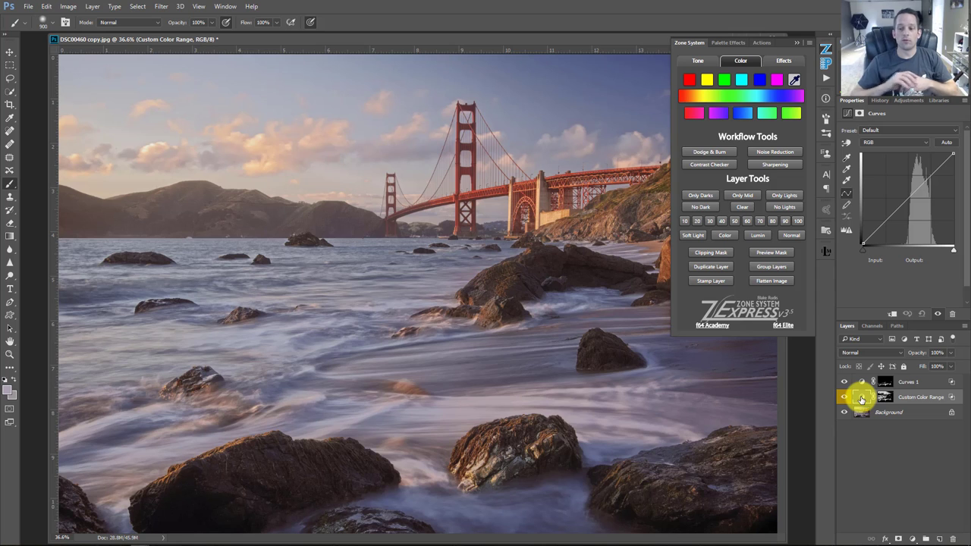
{"action": "key", "text": "Delete"}
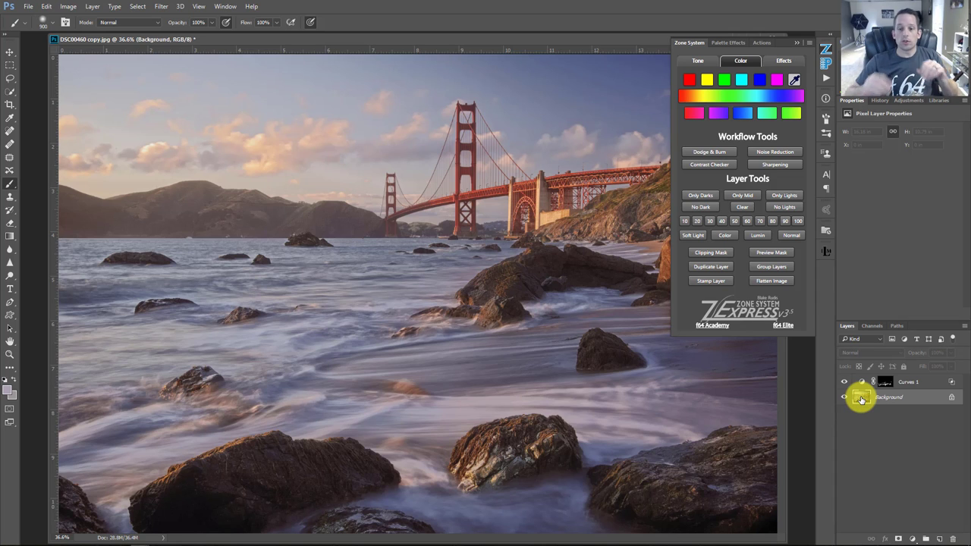
Collapse the Zone System Express panel with its » button
{"action": "left_click", "coordinate": [796, 44]}
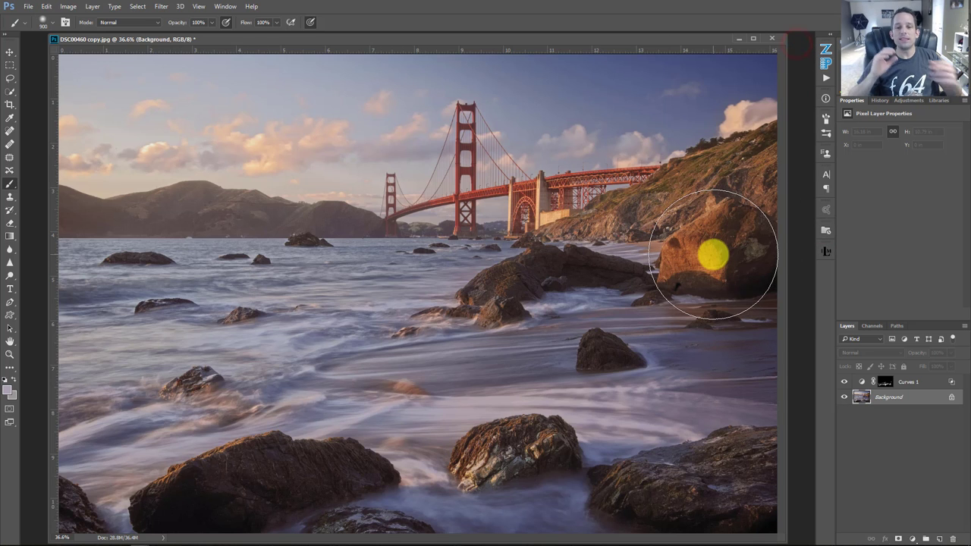